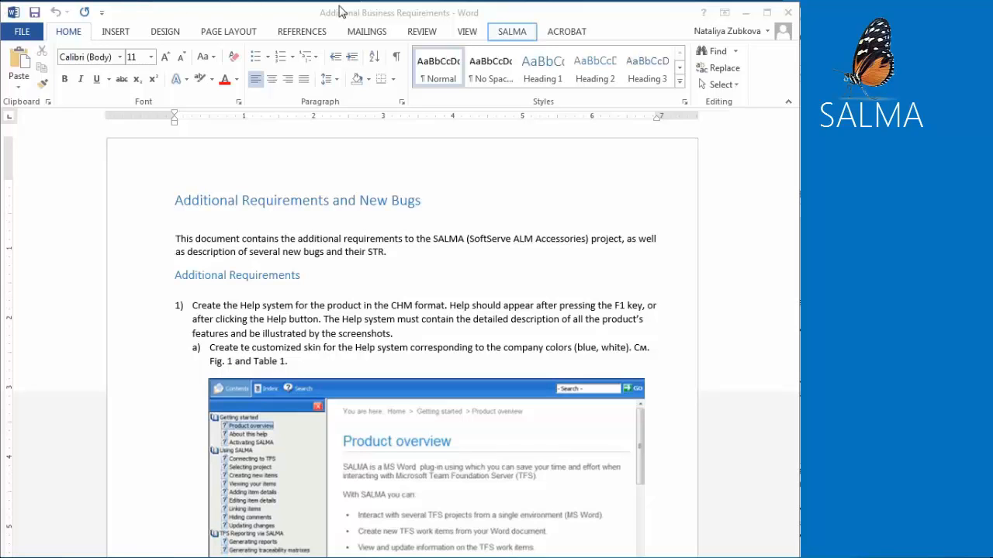
left_click(511, 33)
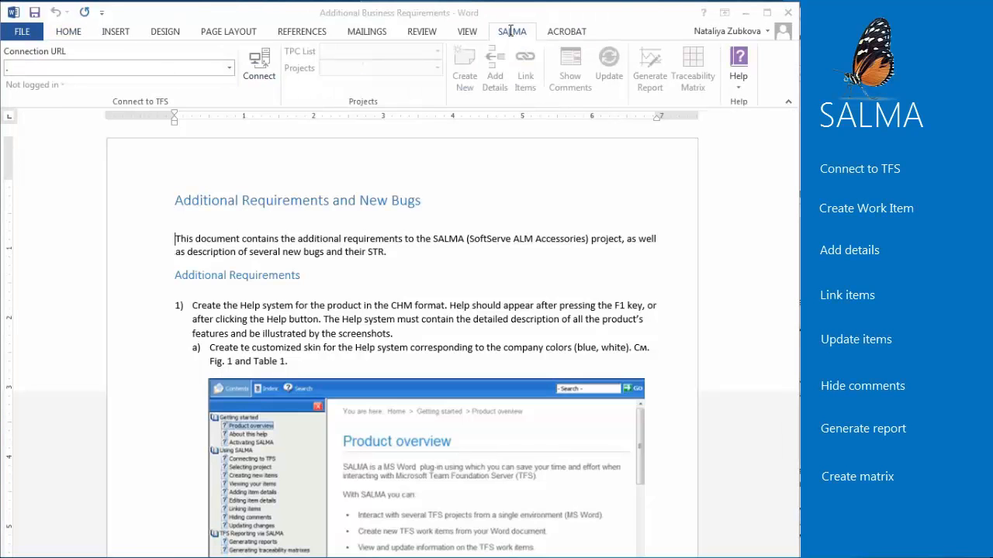
left_click(78, 66)
type("http://vm44162:8080/tfs")
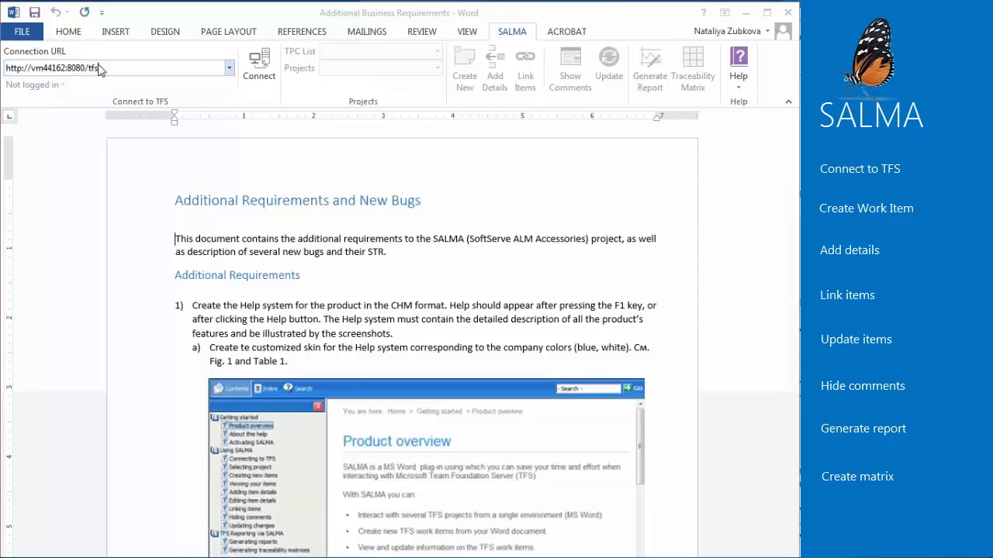
left_click(262, 77)
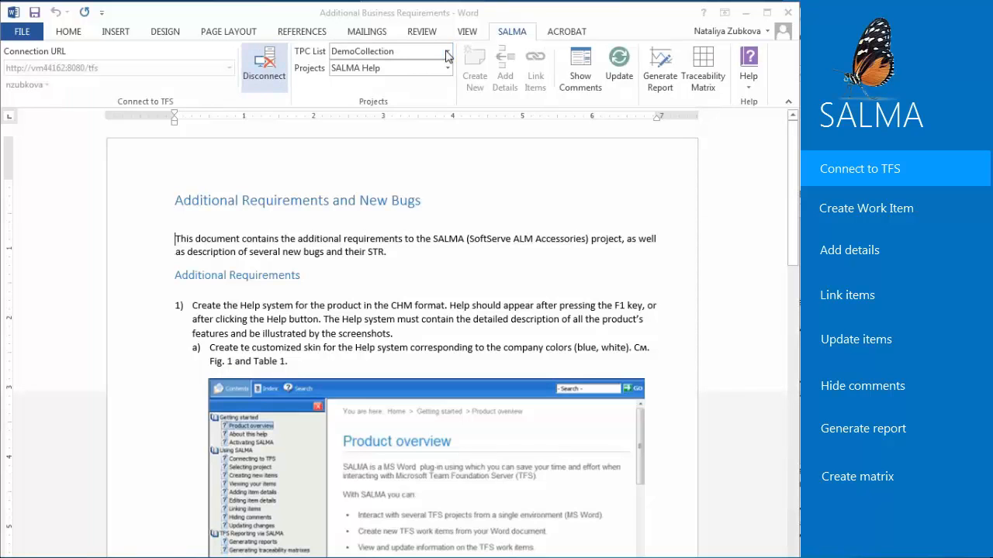
- View the available team project collections and the projects in DemoCollection
left_click(447, 52)
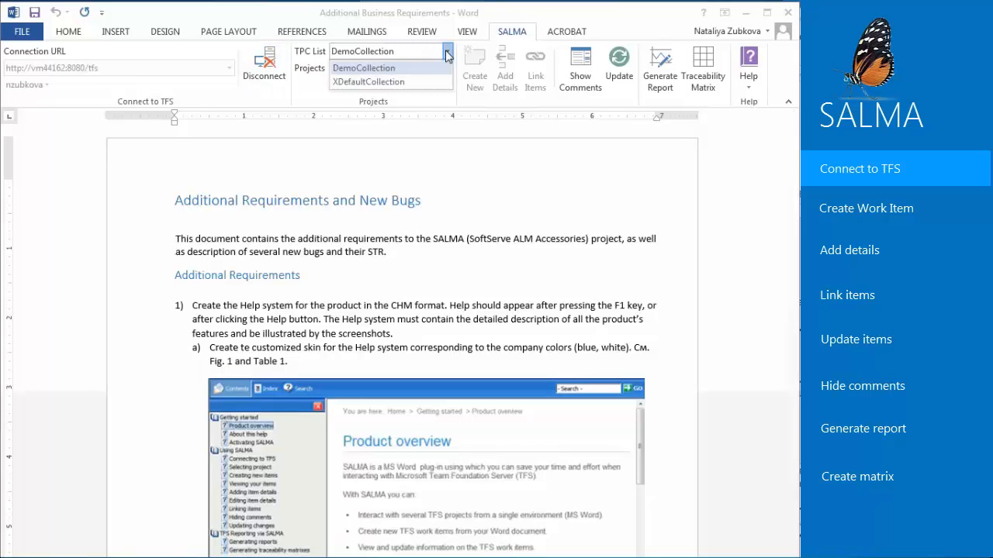
left_click(445, 68)
left_click(446, 69)
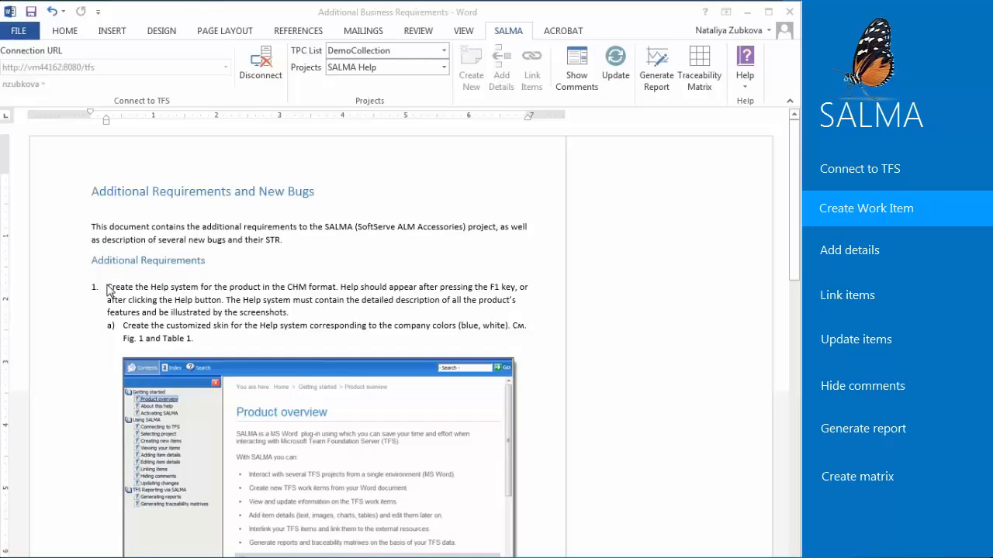
- Create a Task work item from the first sentence of requirement 1, titled "Create the Help system for the product"
left_click_drag(108, 290, 329, 286)
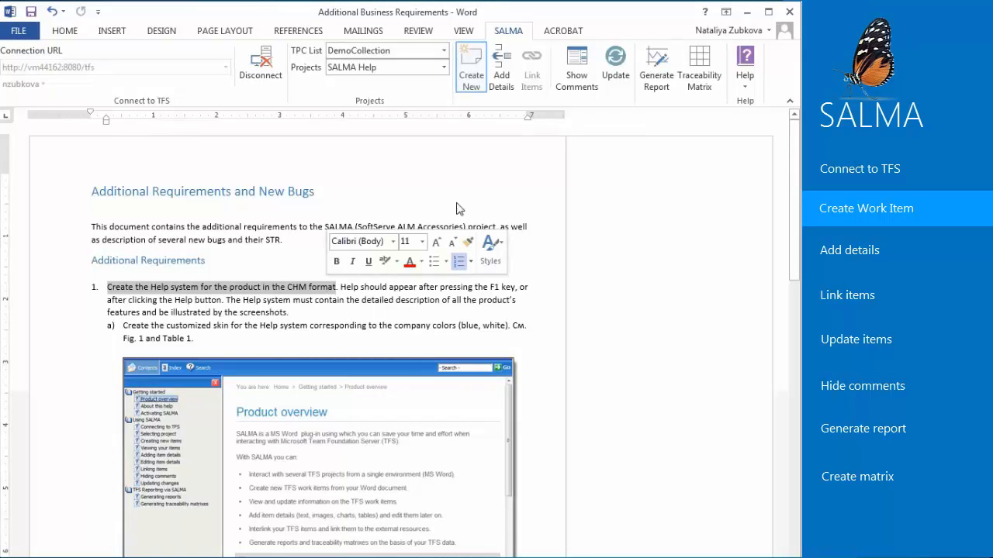
left_click(475, 87)
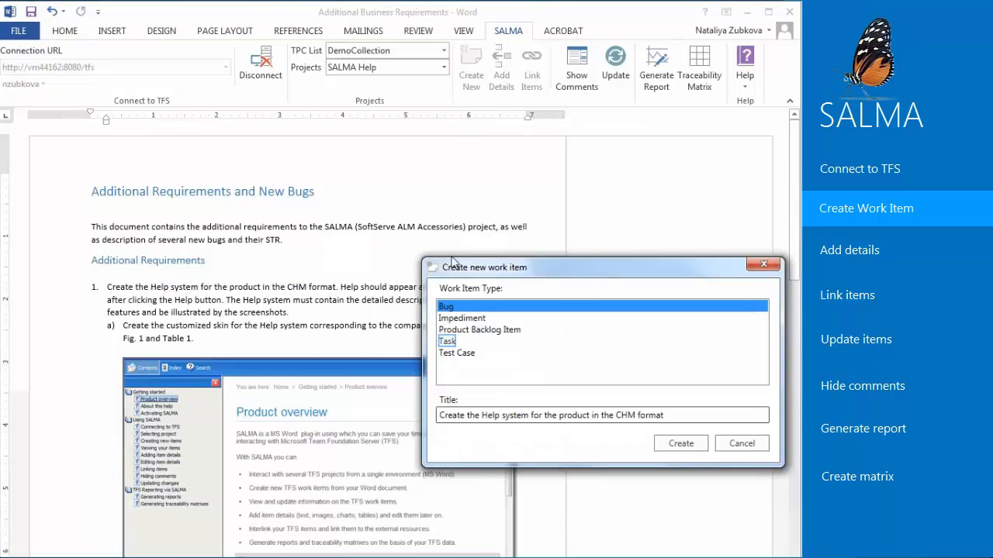
left_click(454, 342)
left_click_drag(665, 416, 593, 416)
key("BackSpace")
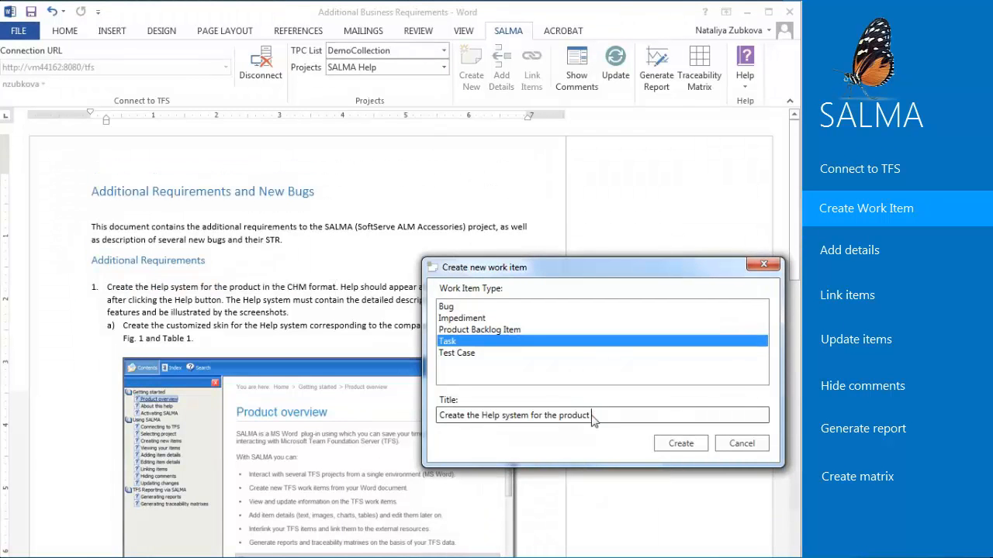
left_click(682, 442)
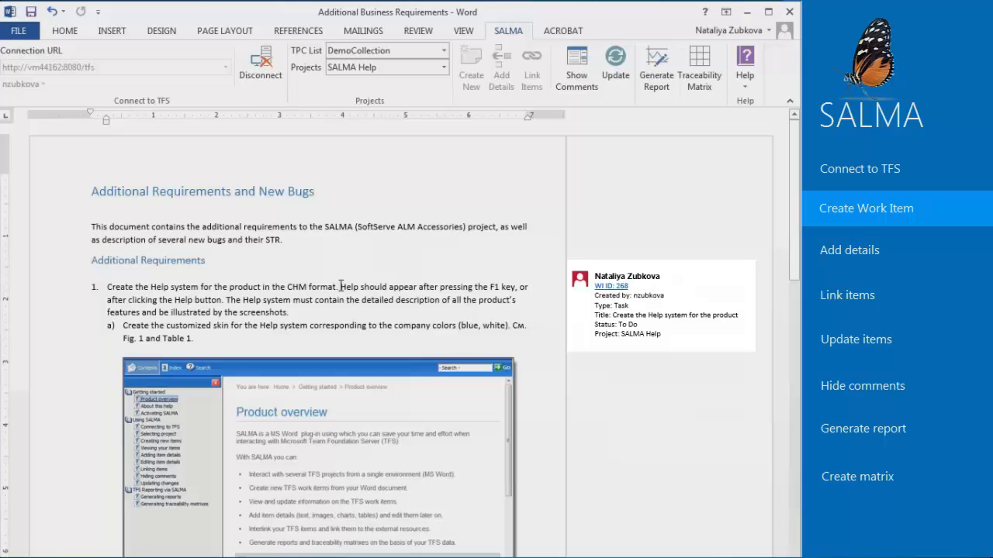
- Add the remaining text of requirement 1 to work item 268 as its Description
left_click_drag(340, 287, 344, 311)
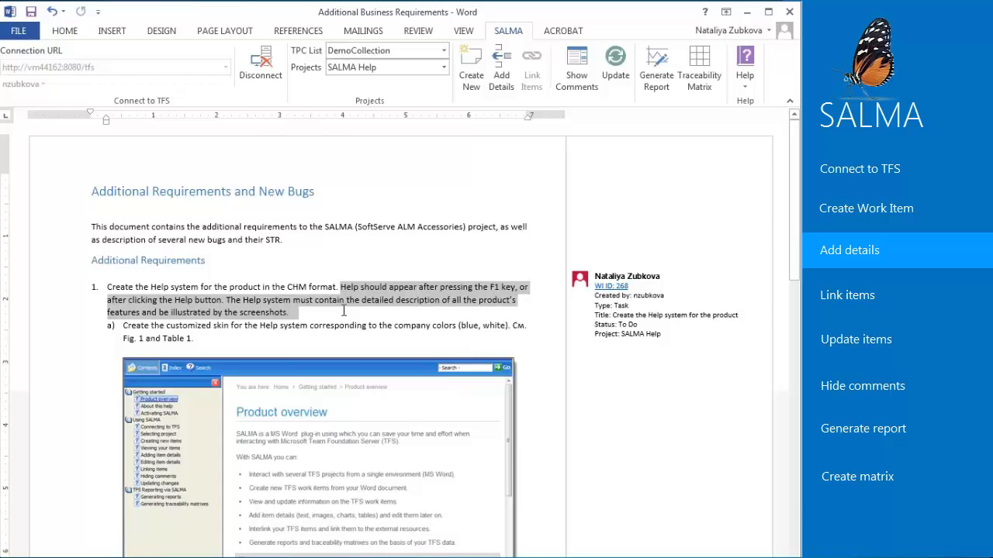
left_click(508, 89)
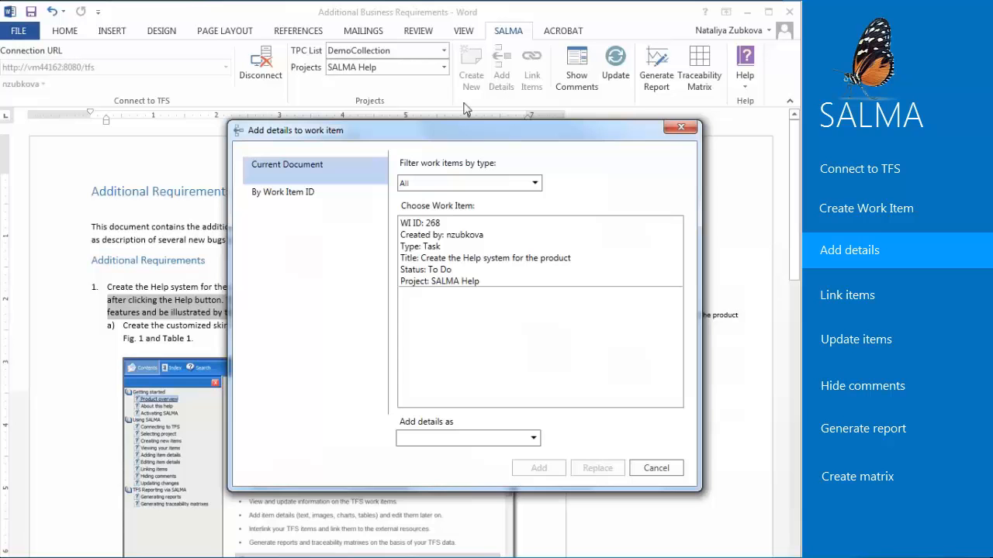
left_click(475, 266)
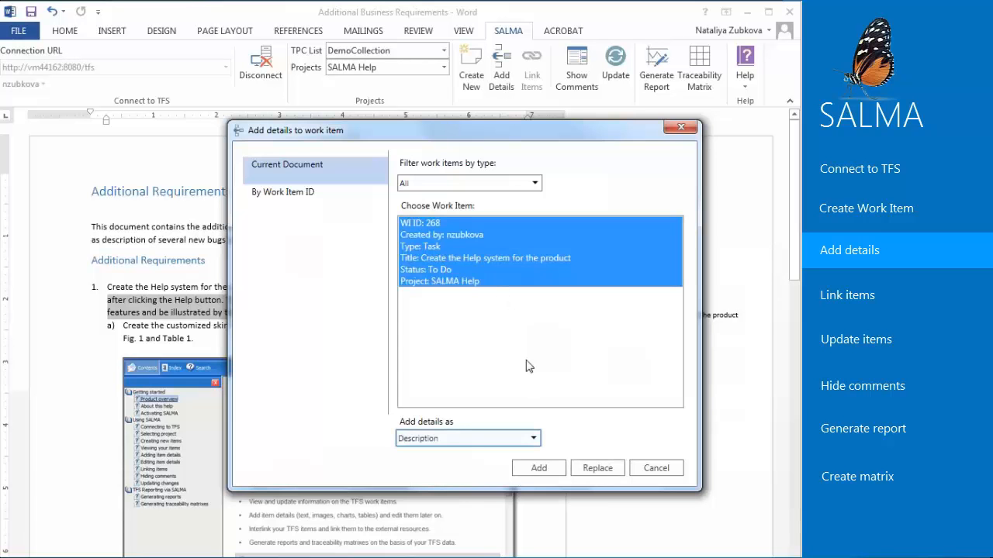
left_click(534, 439)
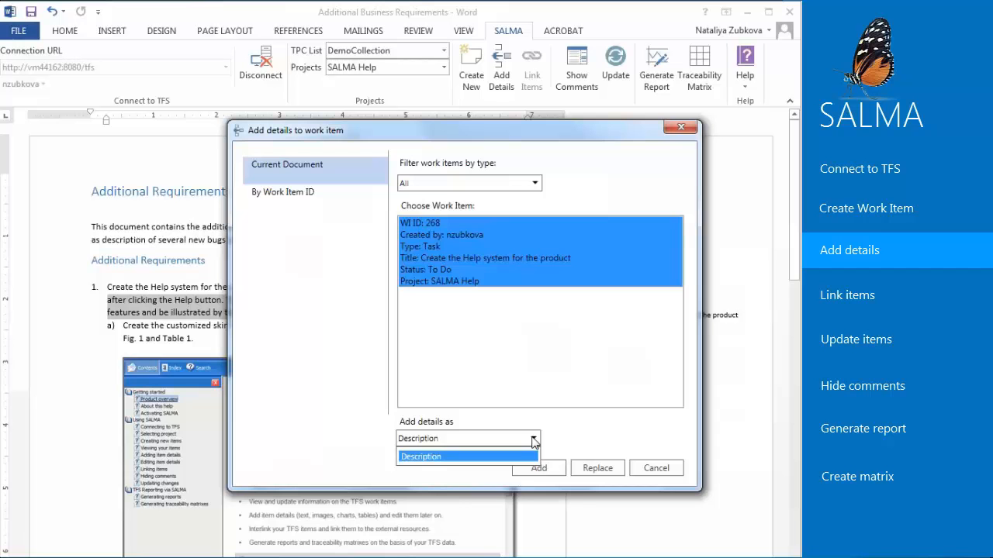
left_click(536, 471)
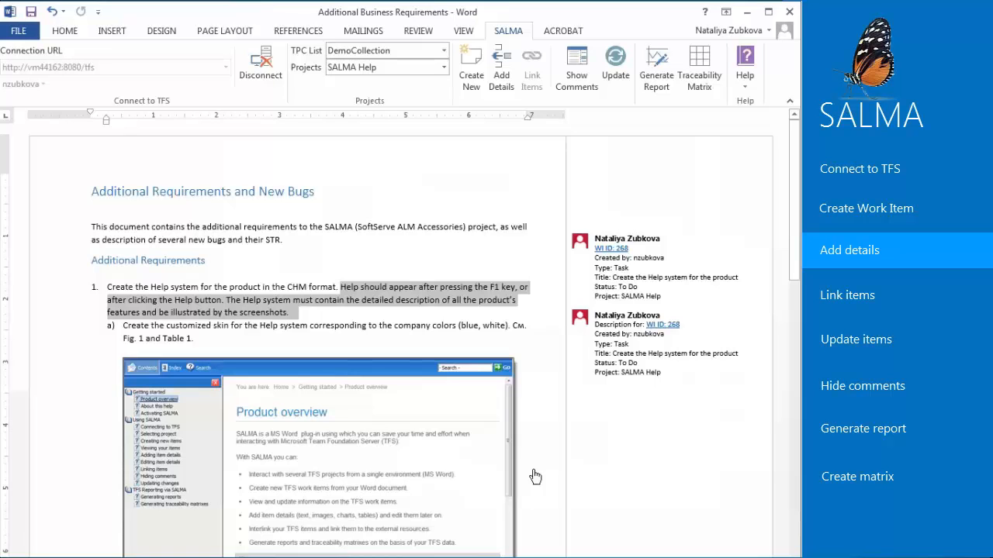
- Open work items 268 and 269 in the browser from their description comments and review their details
left_click(668, 332)
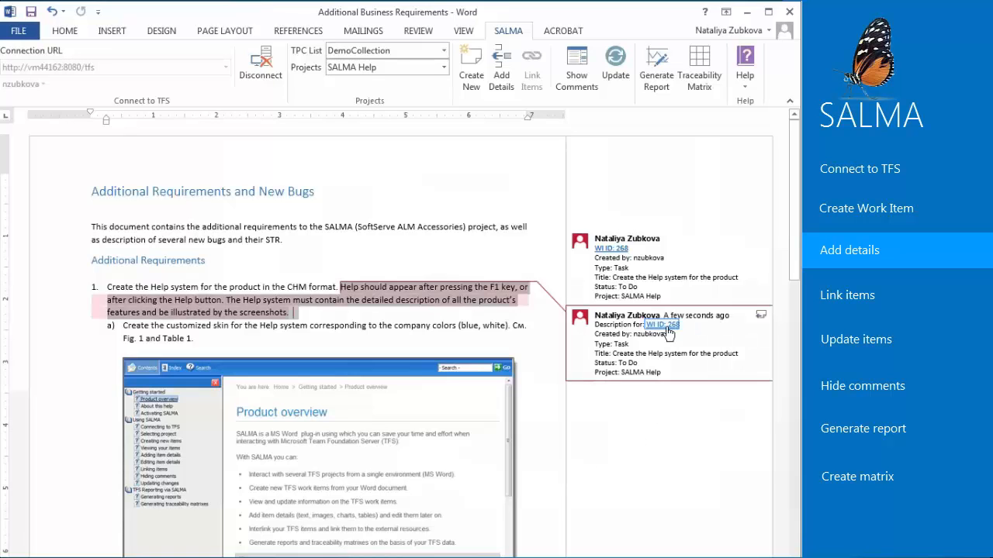
left_click(665, 325)
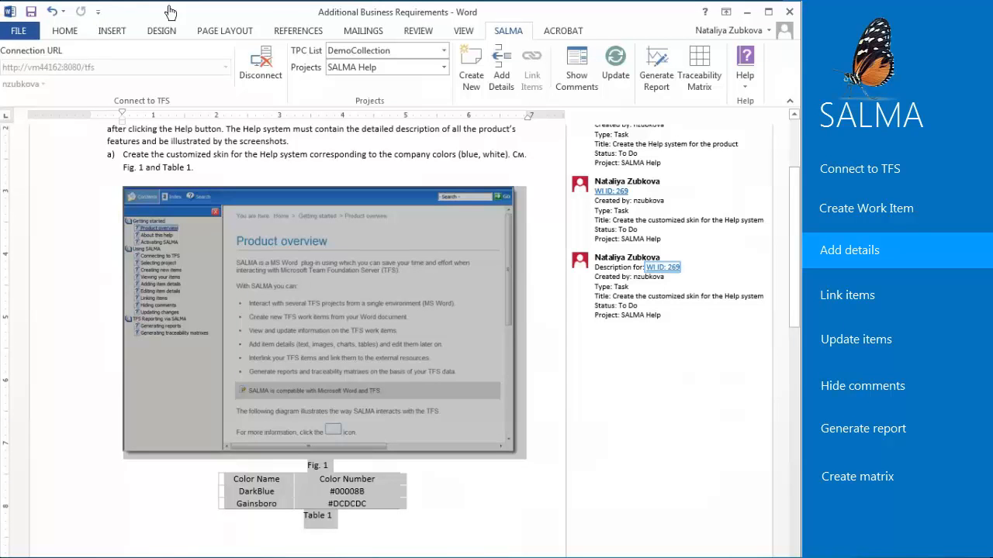
left_click(661, 268)
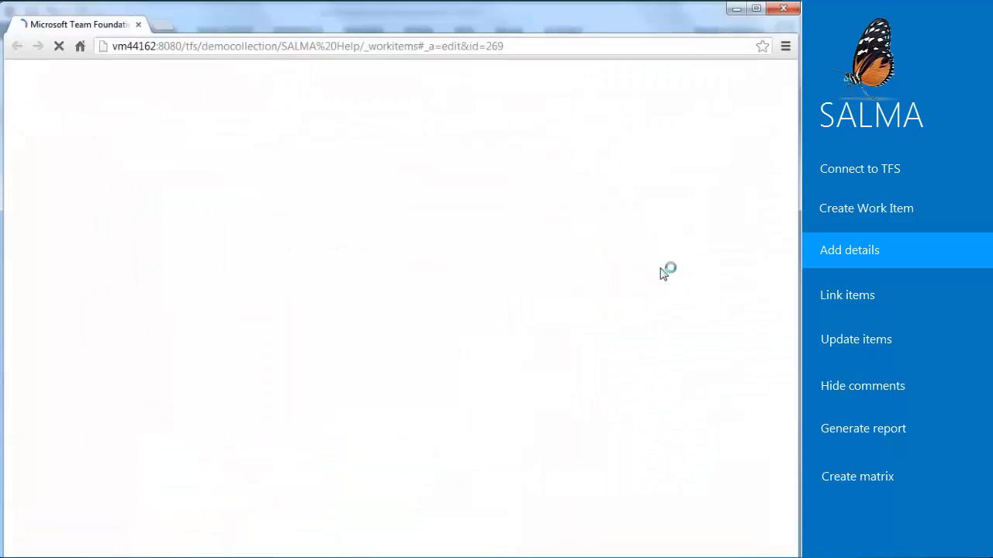
scroll(493, 493, "down", 3)
left_click_drag(493, 487, 495, 409)
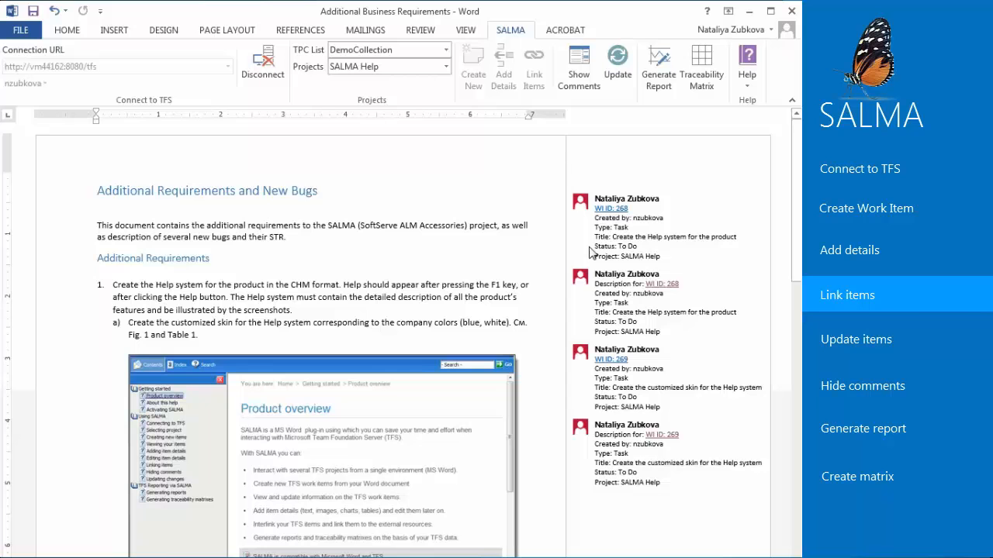
- Link work item 268 to work item 269 from the current document as Parent, and open work item 268 from its comment
left_click(591, 252)
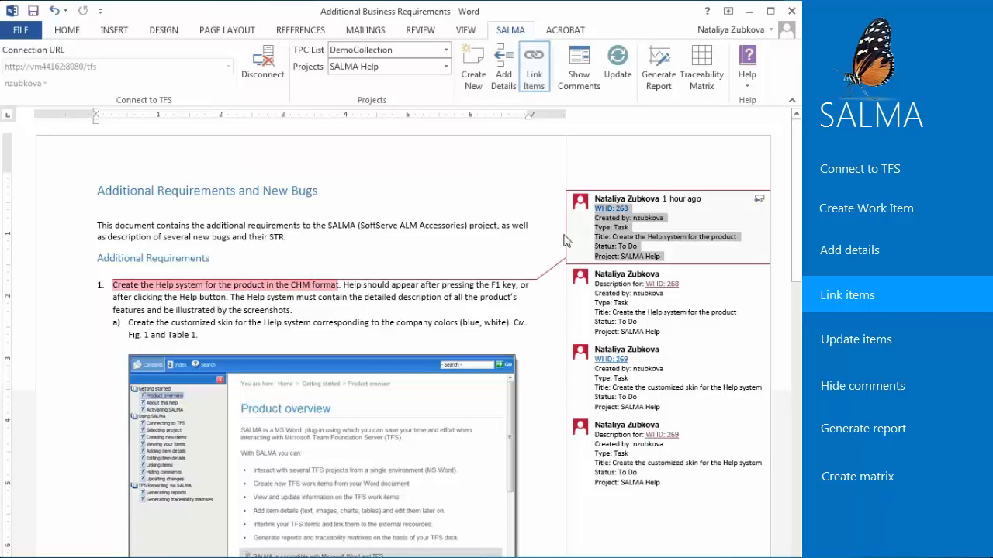
left_click(539, 87)
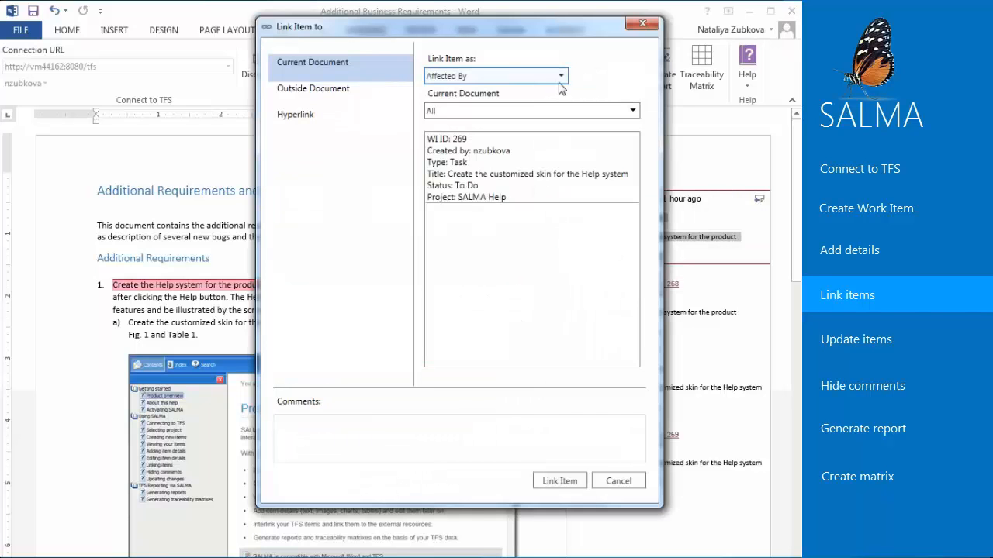
left_click(560, 76)
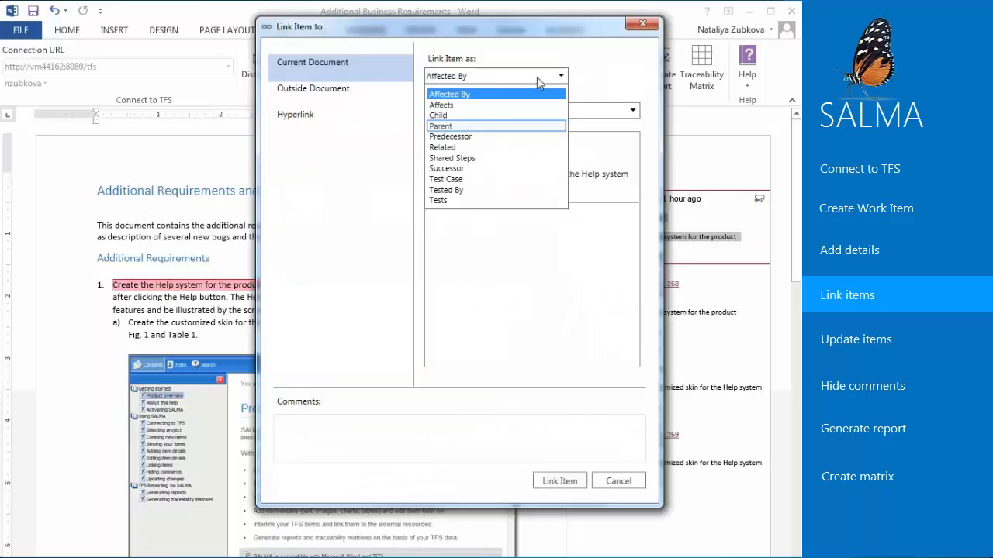
left_click(456, 126)
left_click(458, 167)
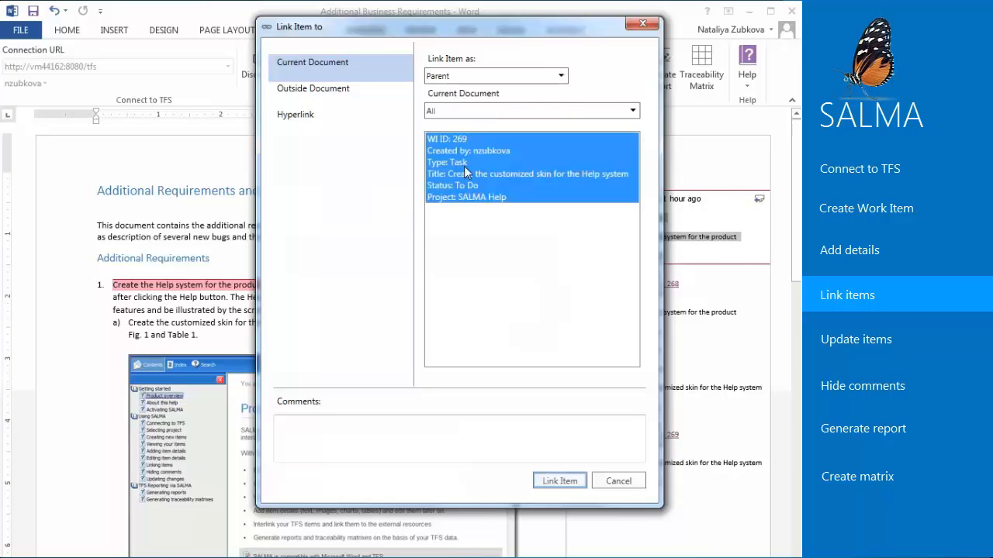
left_click(562, 485)
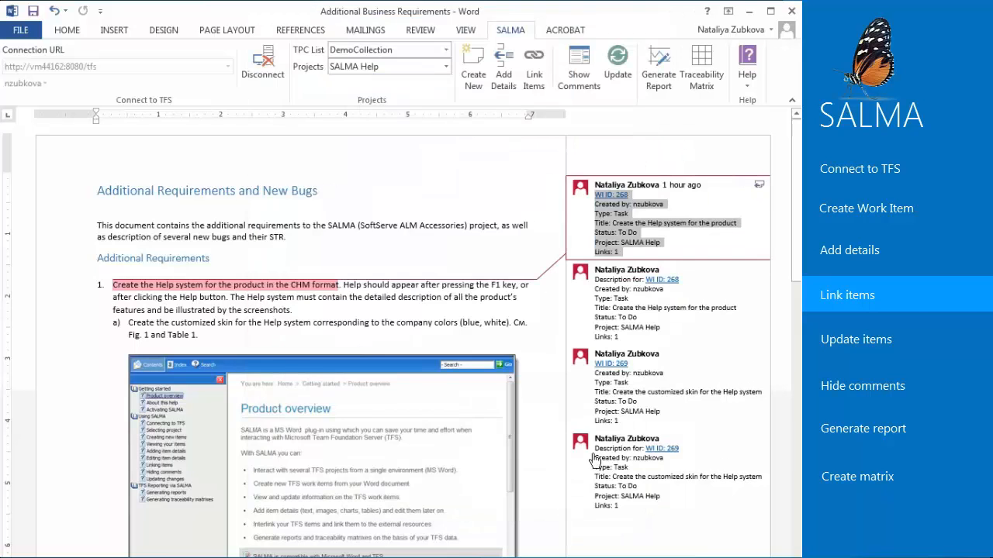
left_click(618, 198, "ctrl")
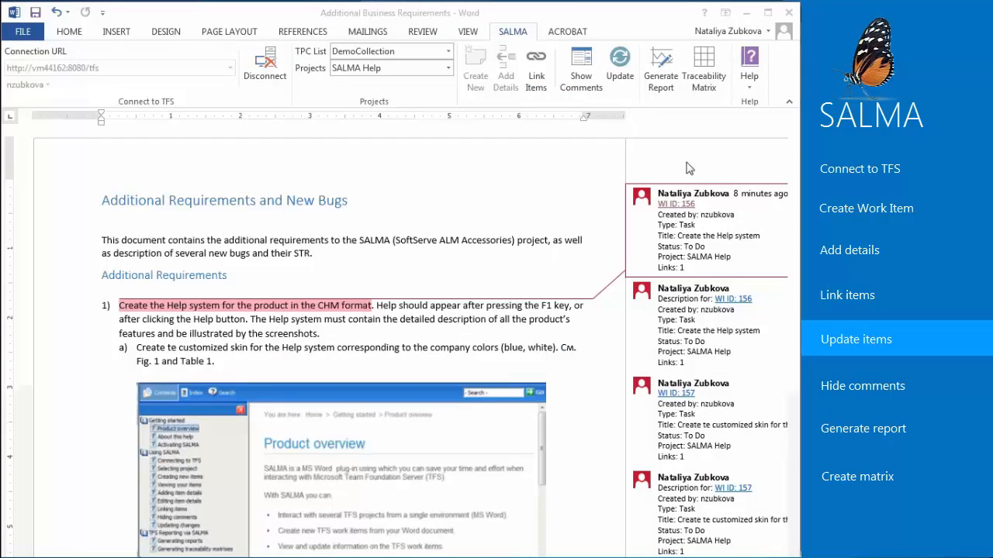
- Set the state of work item 156 to In Progress in Team Foundation Server, save it, and update the work items in the Word document
left_click(712, 246)
left_click_drag(658, 246, 684, 245)
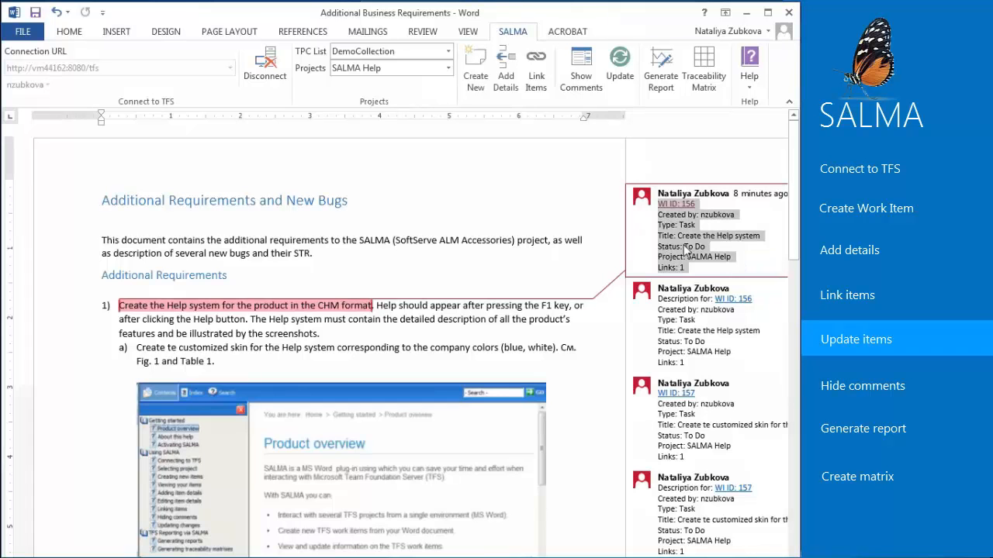
left_click(688, 207, "ctrl")
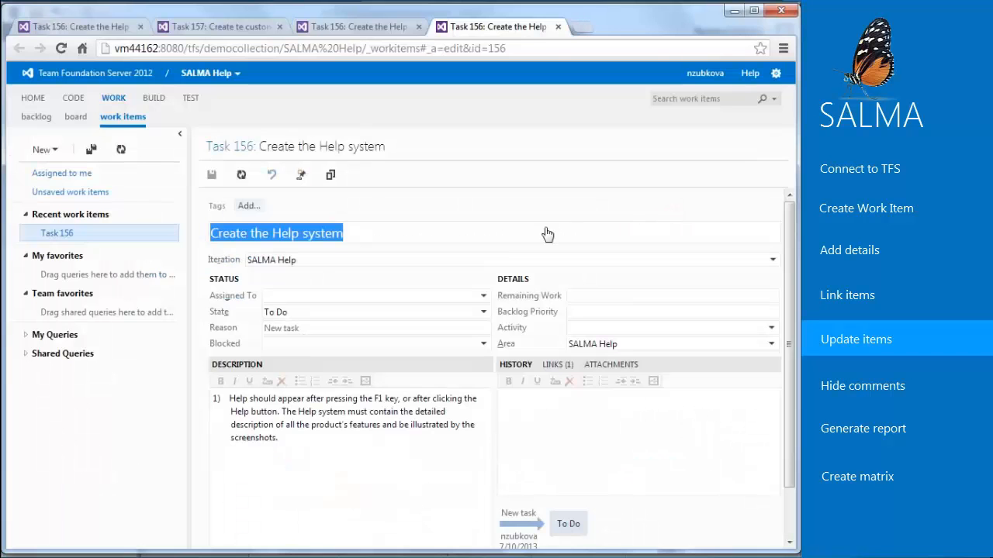
left_click(484, 312)
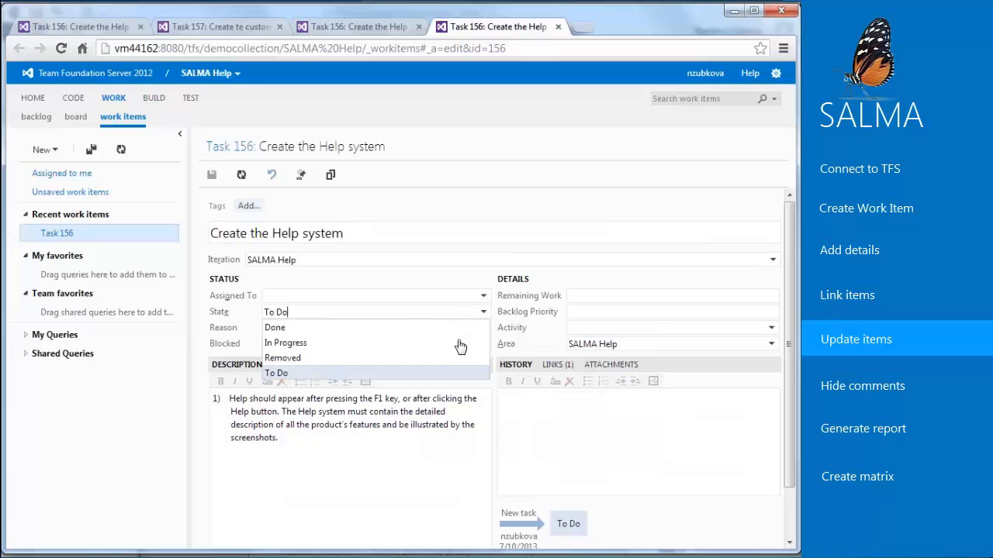
left_click(460, 344)
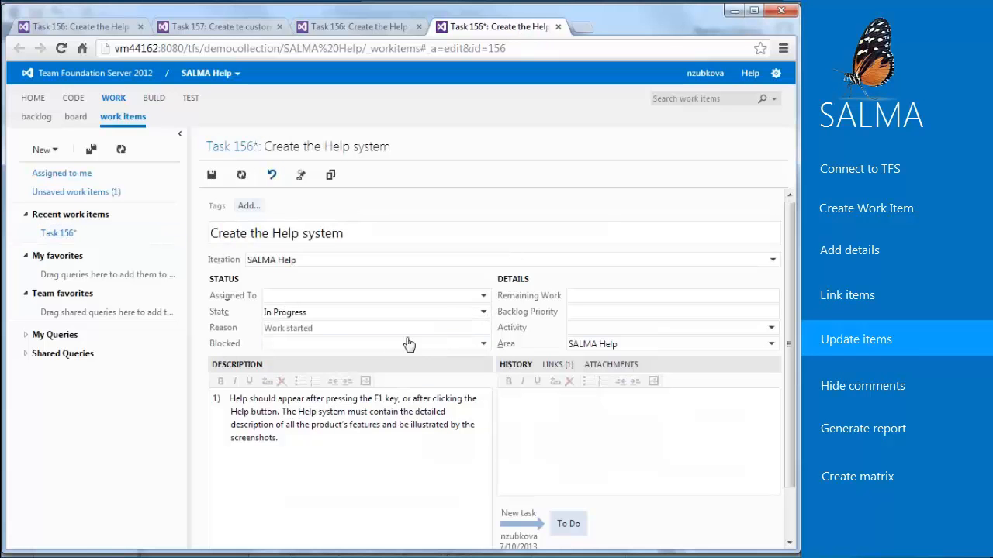
left_click(212, 176)
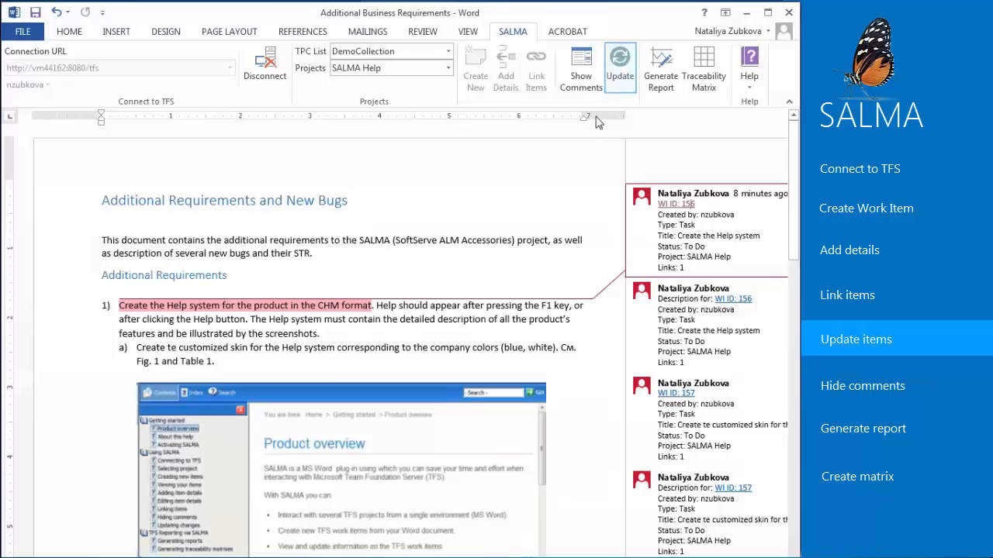
left_click(620, 68)
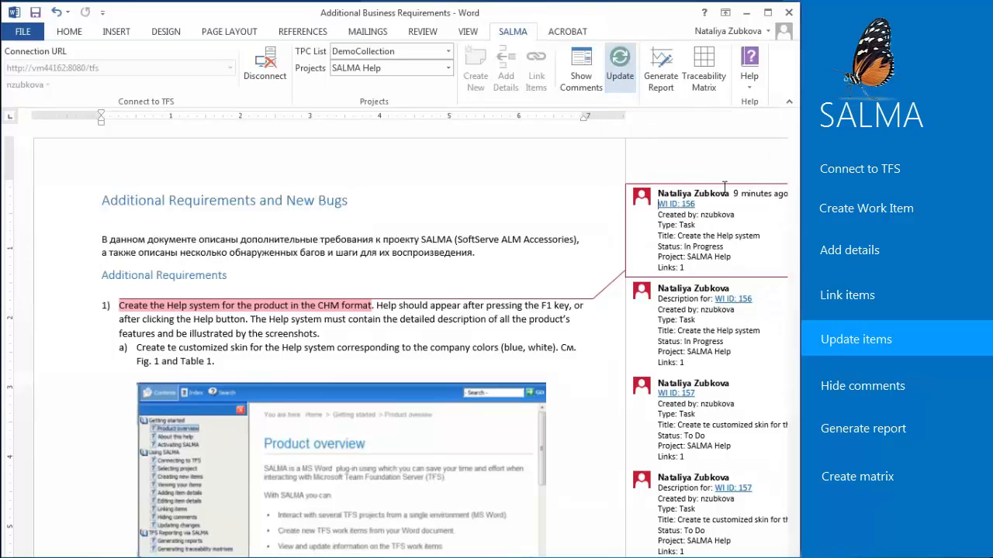
left_click_drag(727, 246, 679, 246)
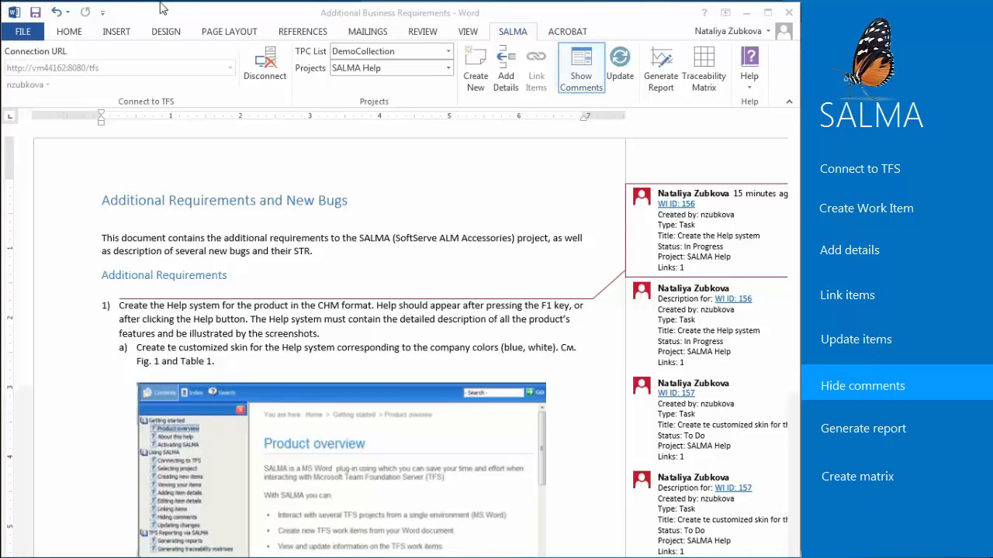
- Collapse the work item comments to view only those of requirement 1, and show all comments again
left_click(586, 77)
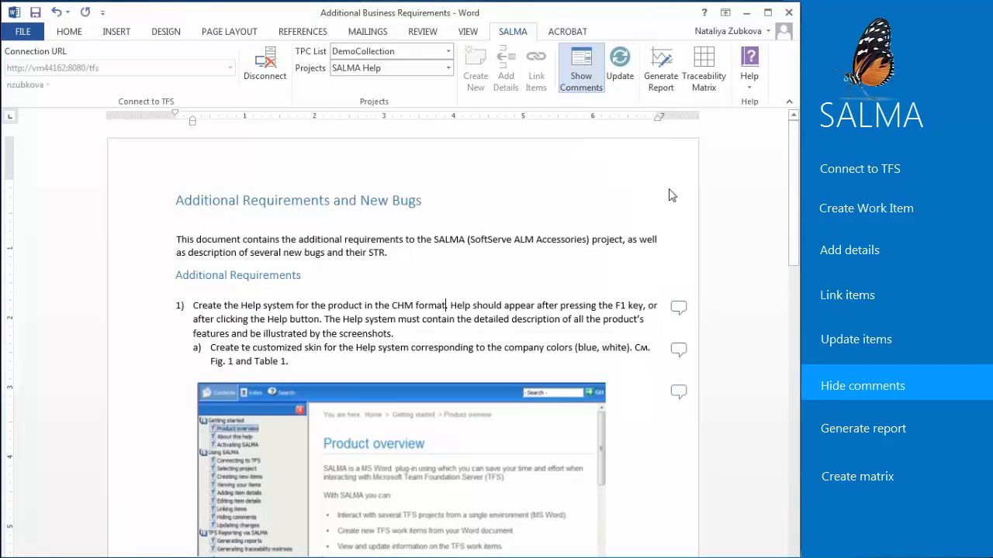
left_click(679, 310)
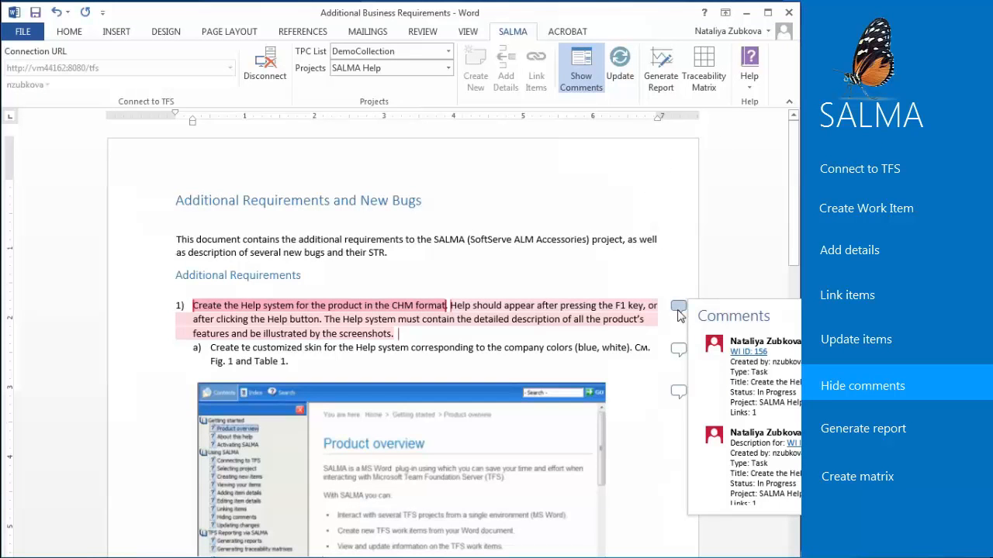
left_click(679, 312)
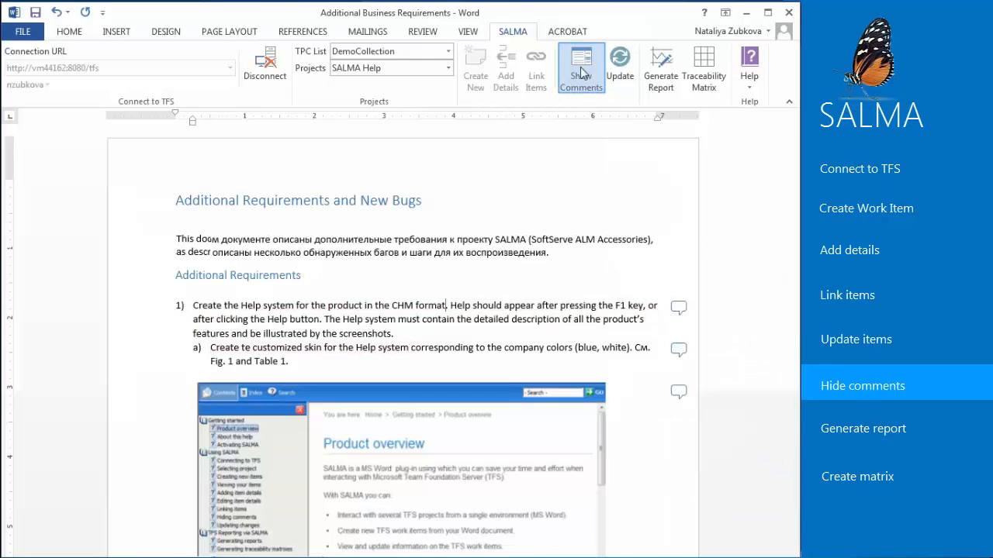
left_click(581, 71)
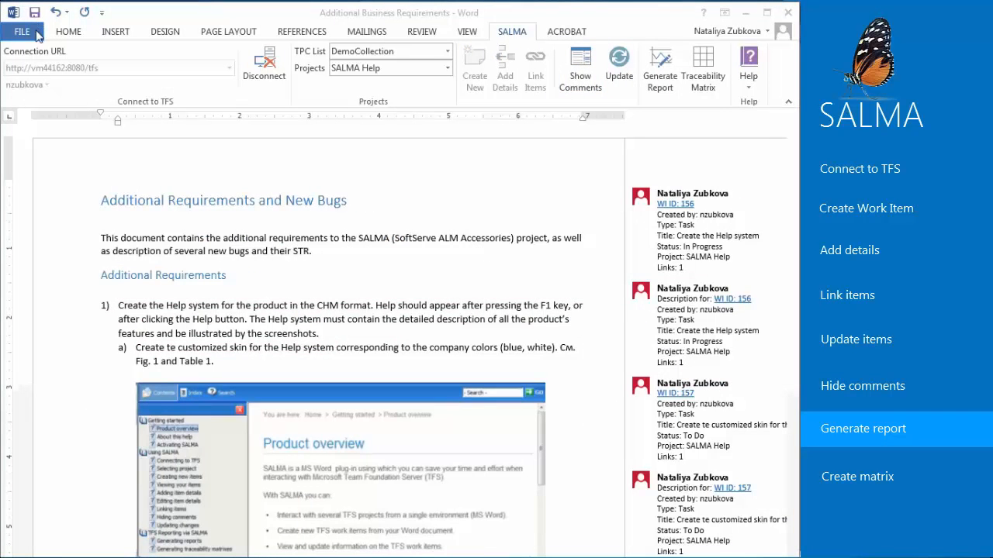
- Create a new blank document and choose E-Commerce site as the project for it
left_click(36, 32)
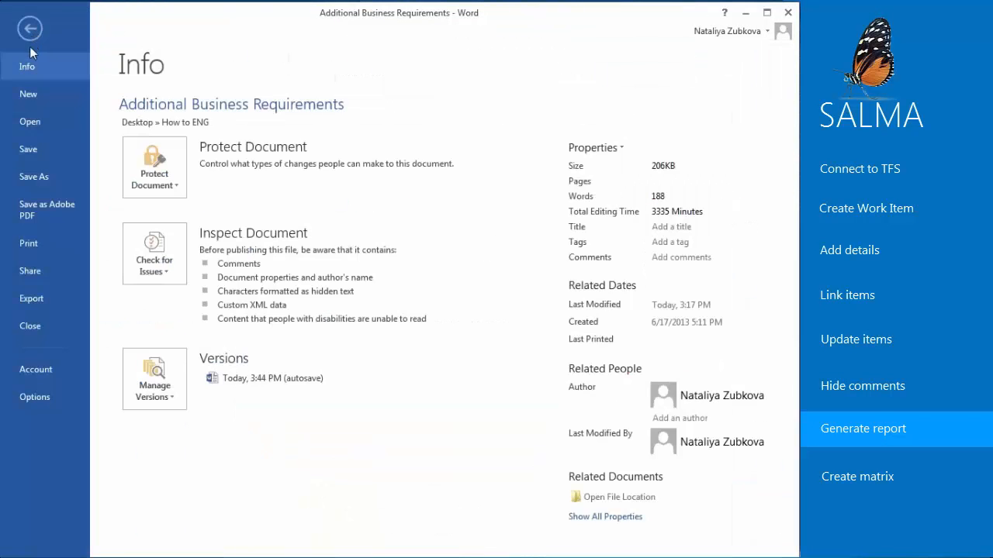
left_click(28, 102)
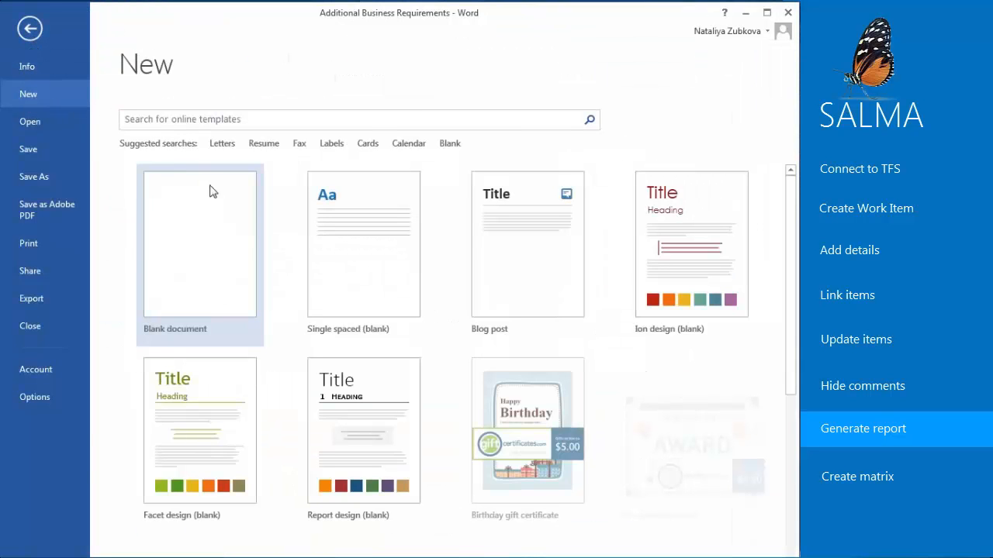
left_click(215, 220)
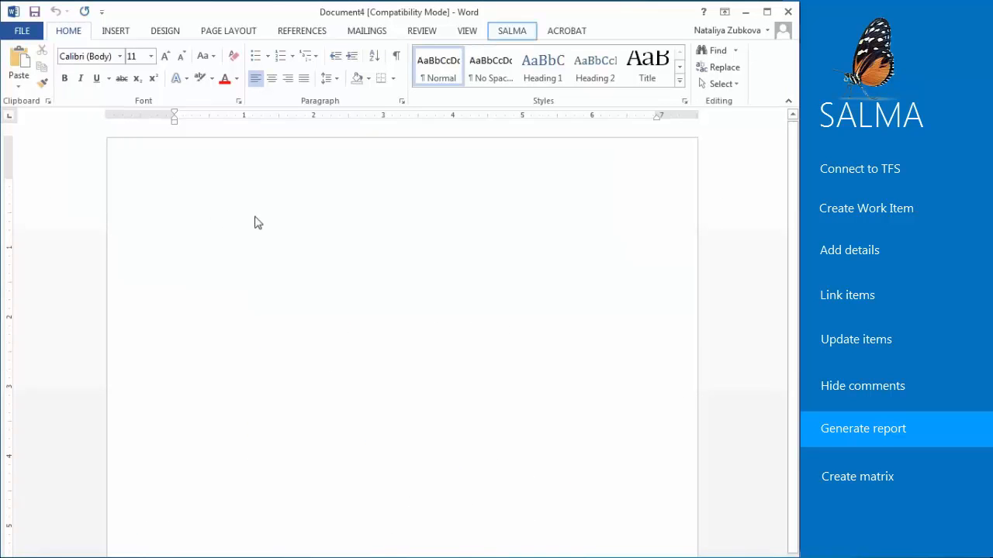
left_click(504, 31)
left_click(449, 68)
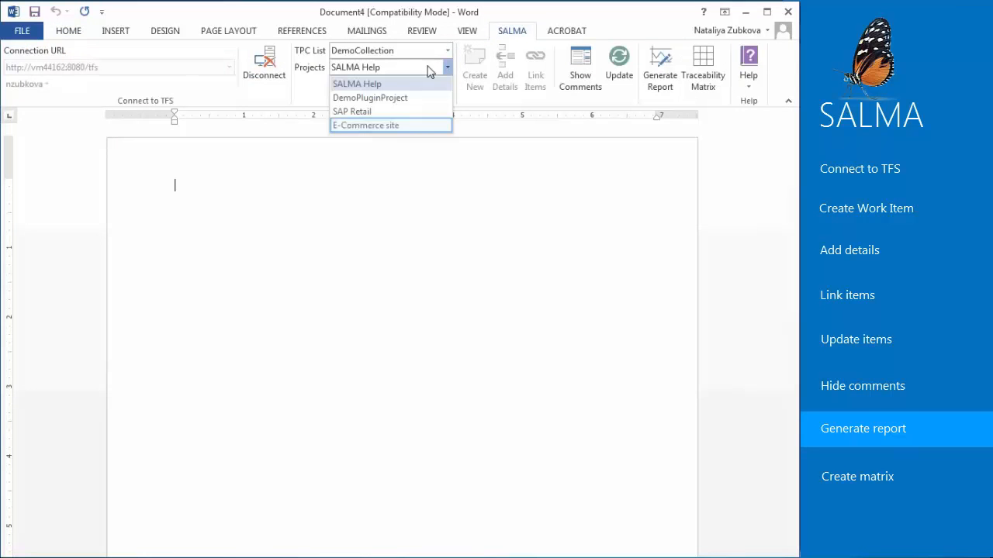
left_click(389, 126)
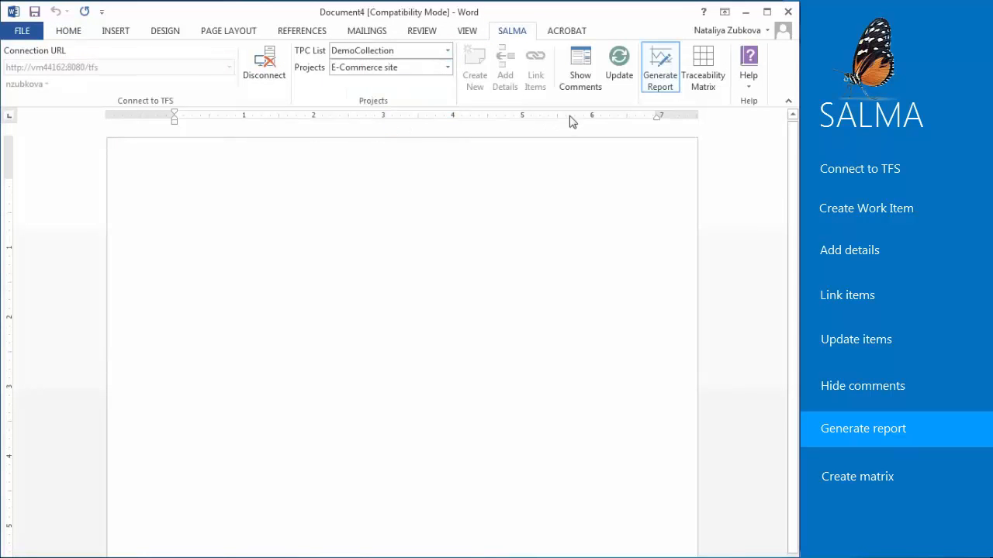
- Start generating a query report and choose the All Requirements Tree View shared query
left_click(672, 84)
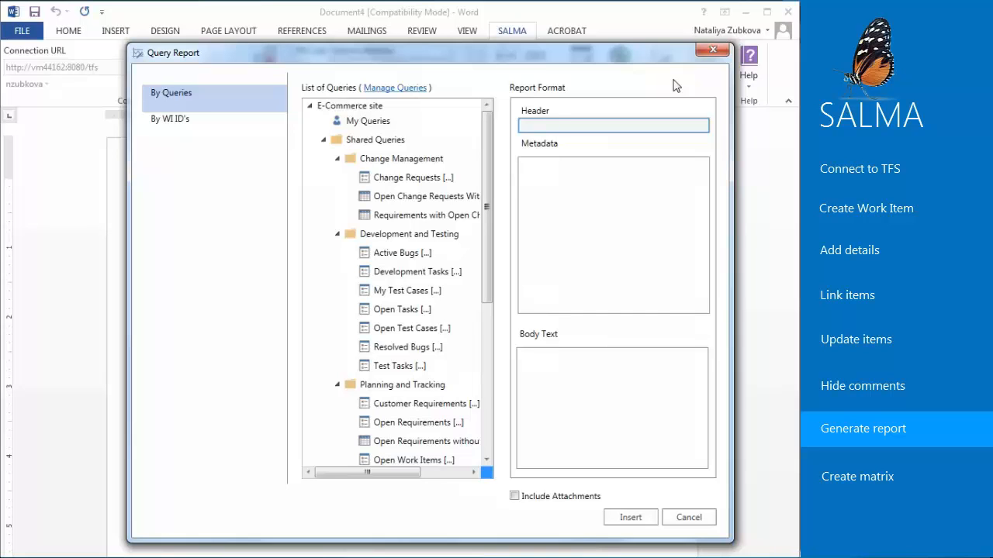
left_click_drag(487, 141, 498, 320)
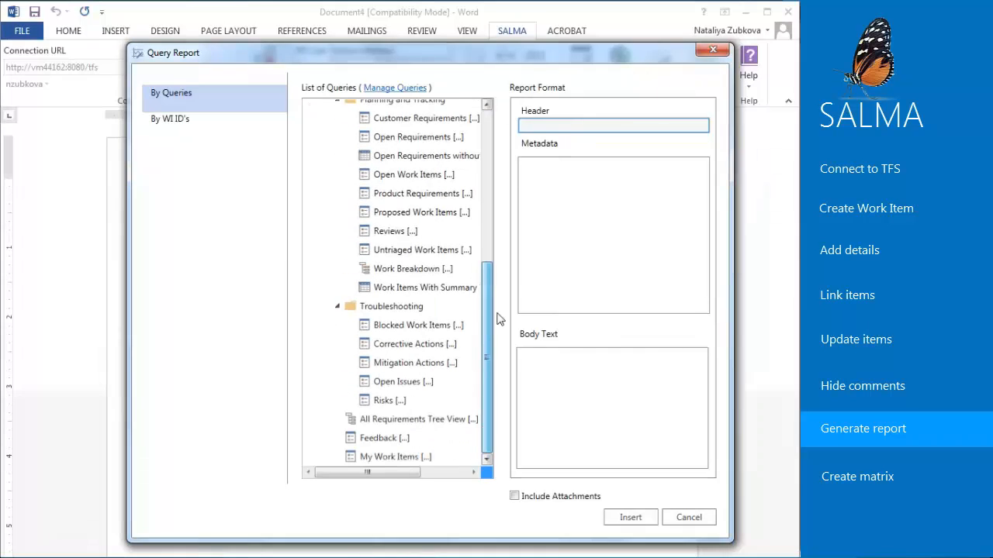
left_click(460, 420)
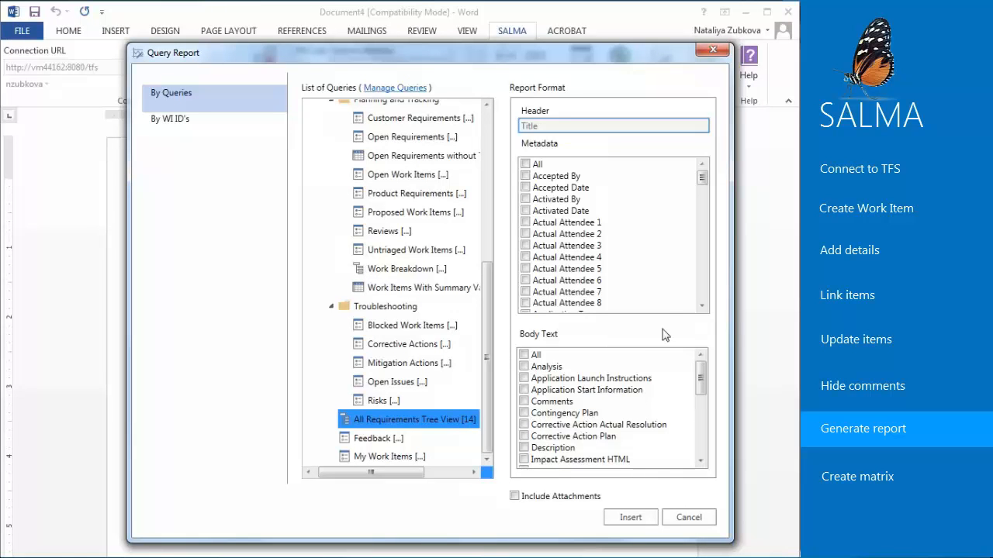
- Exclude the Assigned To field from the report's metadata and check the remaining metadata fields
left_click_drag(702, 178, 702, 194)
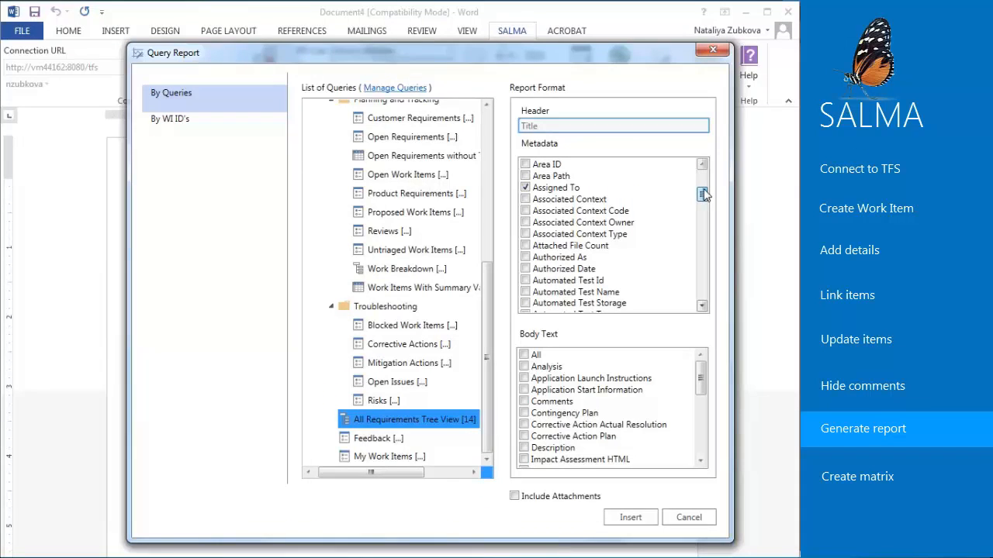
left_click(527, 189)
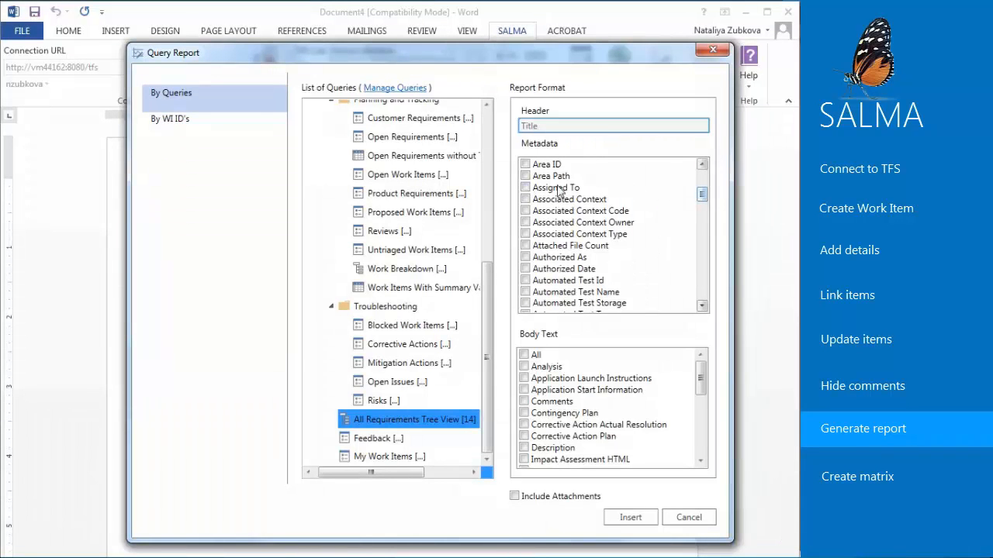
left_click_drag(702, 199, 703, 308)
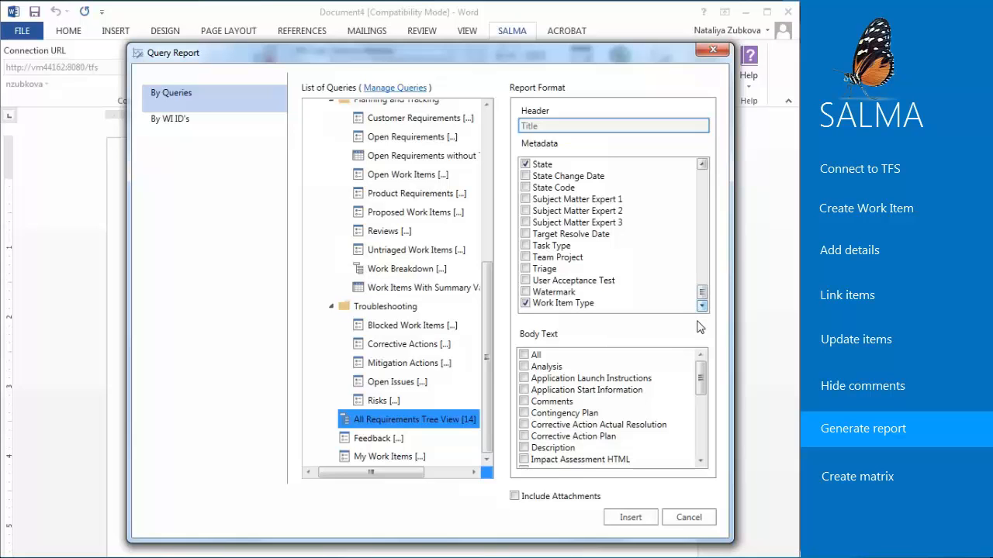
- Insert the report with Description as body text and attachments included
scroll(700, 399, "down", 1)
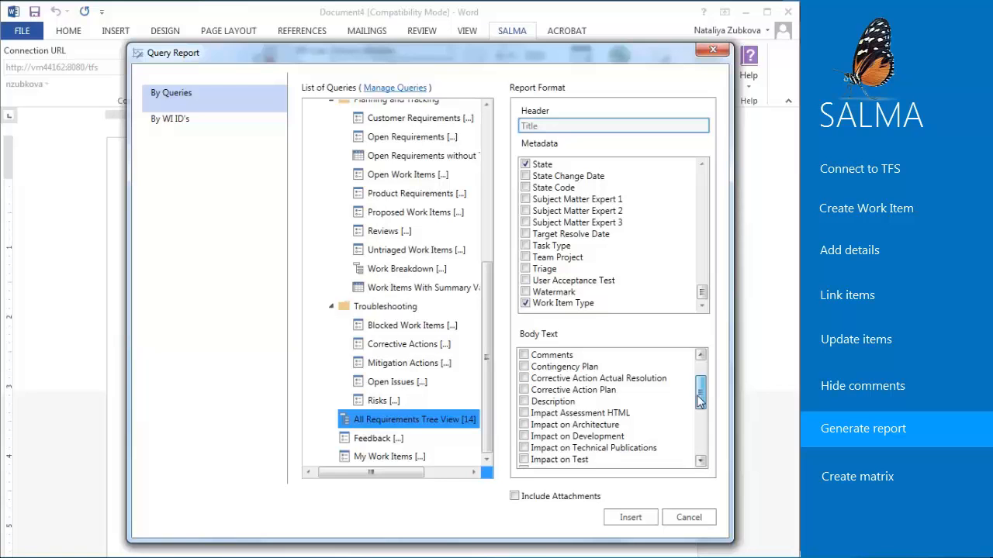
left_click(525, 401)
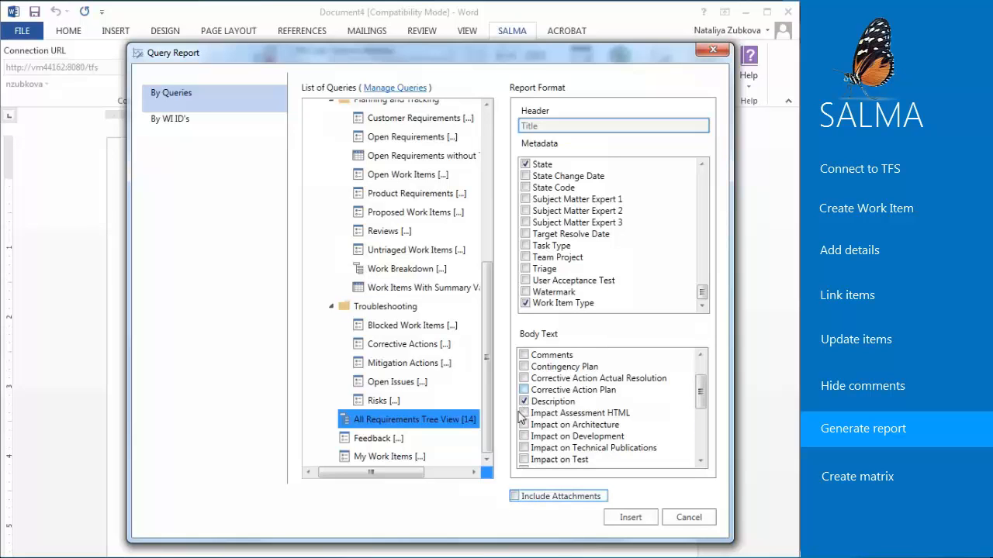
left_click(562, 501)
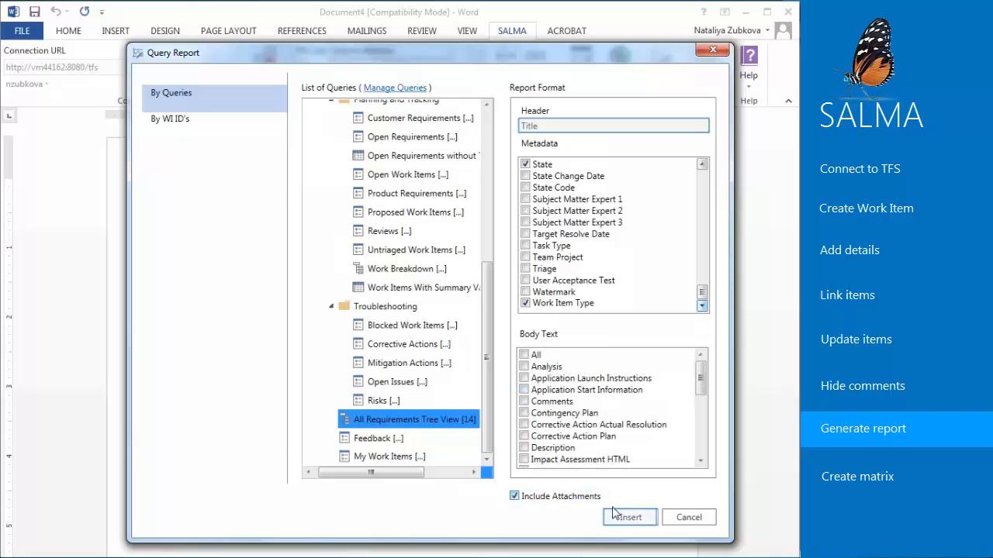
left_click(625, 518)
- Look through the generated report from its title to the attachments of the Home Page requirement
left_click(271, 194)
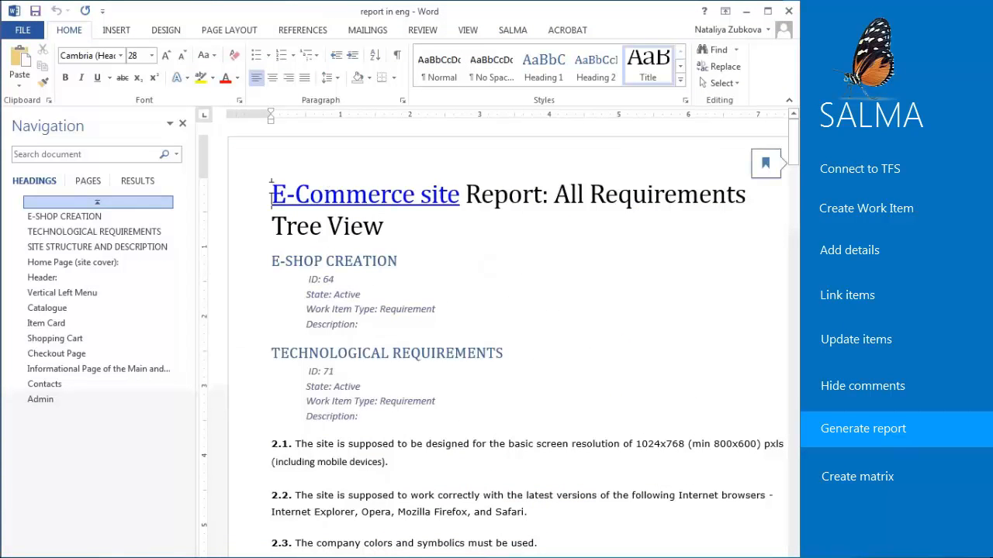
scroll(272, 194, "down", 6)
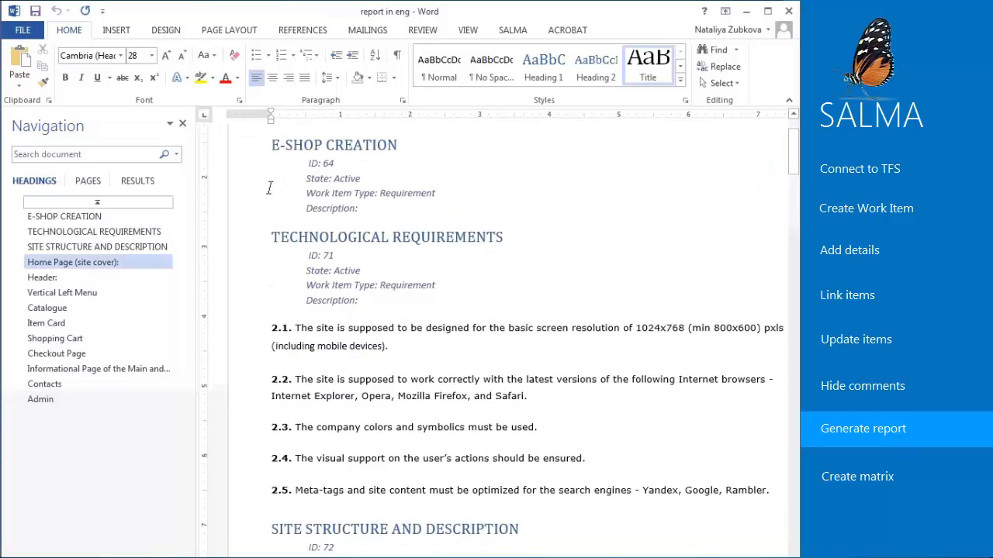
scroll(272, 187, "down", 10)
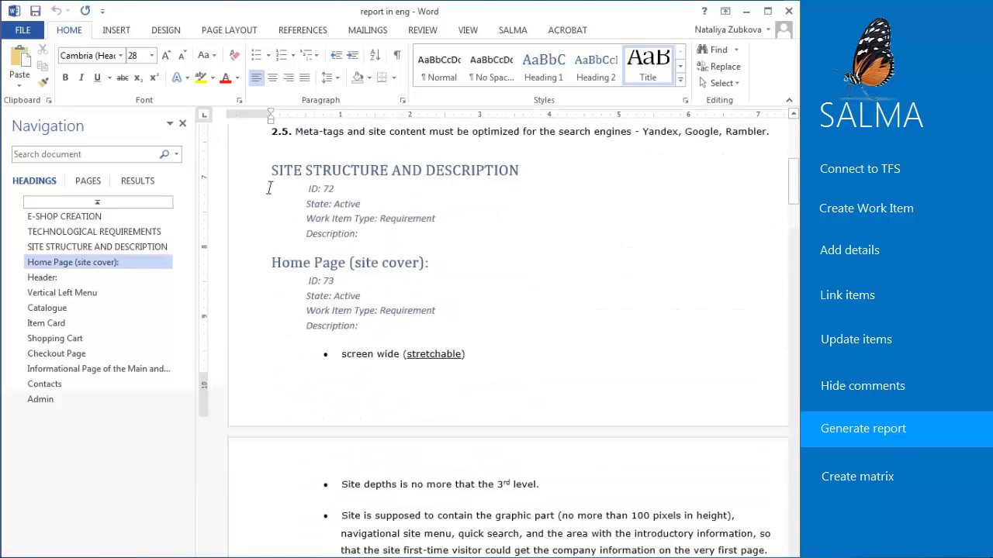
scroll(272, 188, "down", 9)
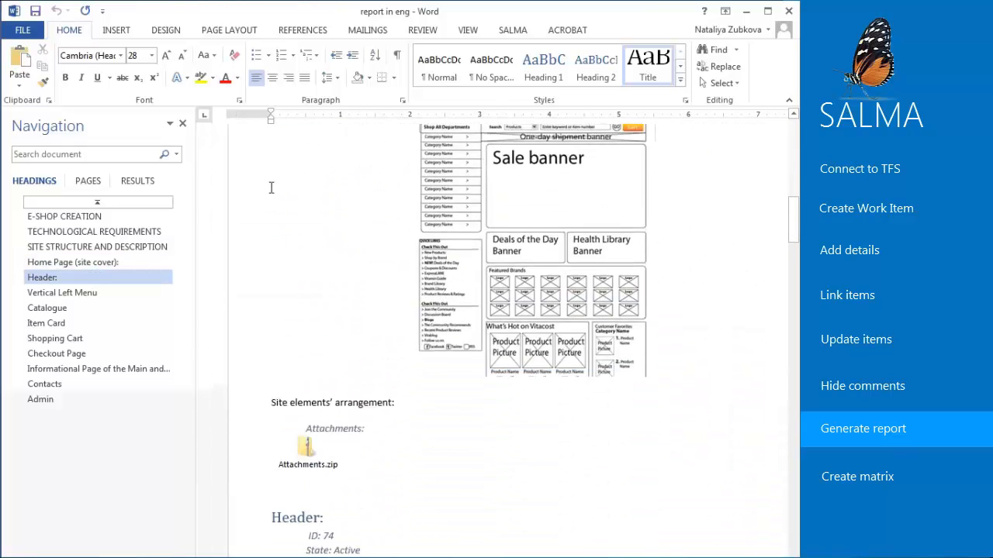
- Return to the report's E-SHOP CREATION heading and toggle the display of the Navigation Pane
left_click(65, 216)
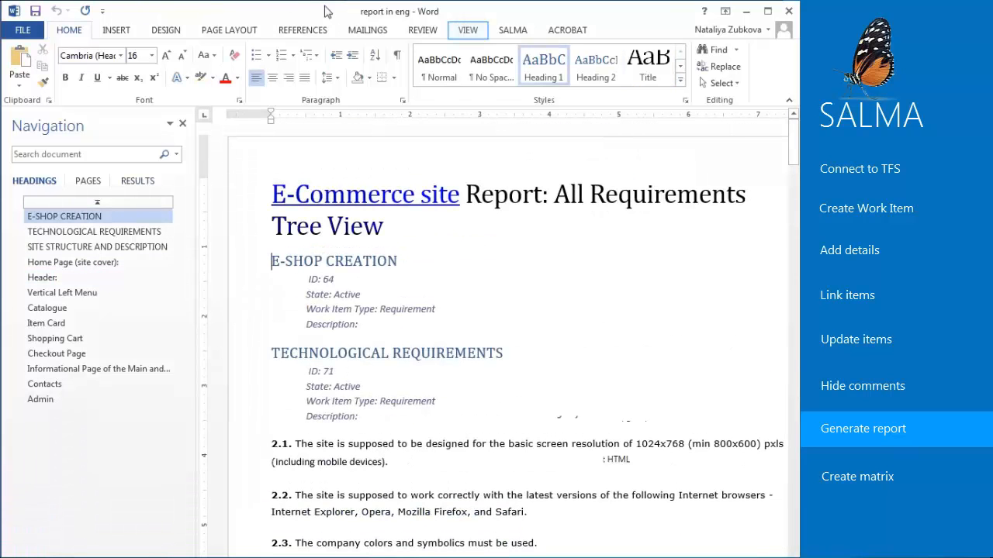
left_click(470, 31)
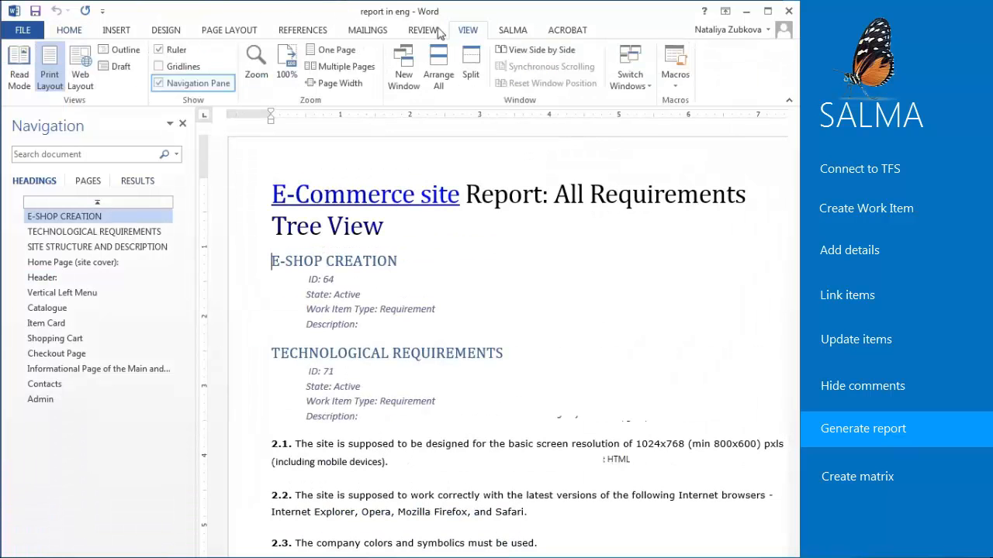
left_click(159, 83)
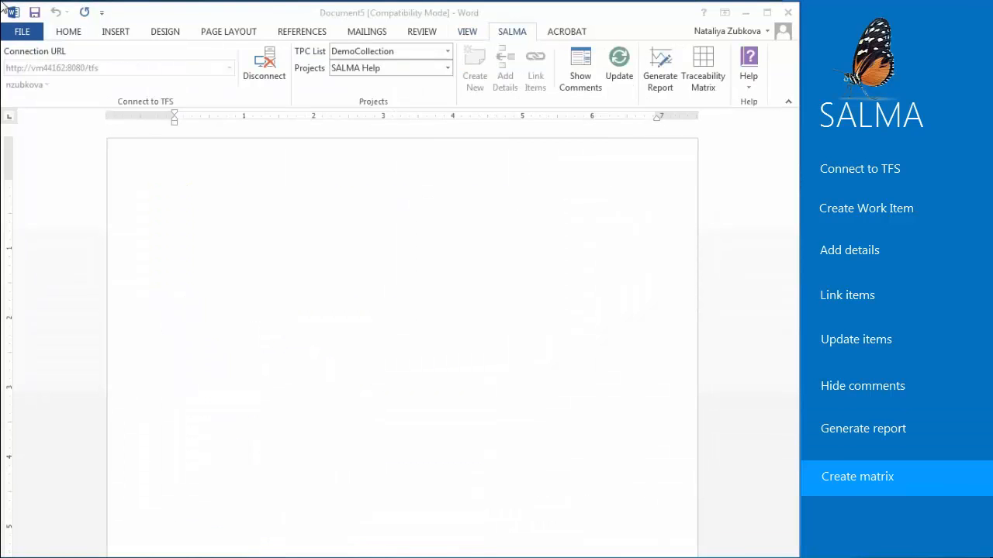
- Insert a traceability matrix for the SAP Retail project with Test Case as rows and User Story as columns
left_click(448, 69)
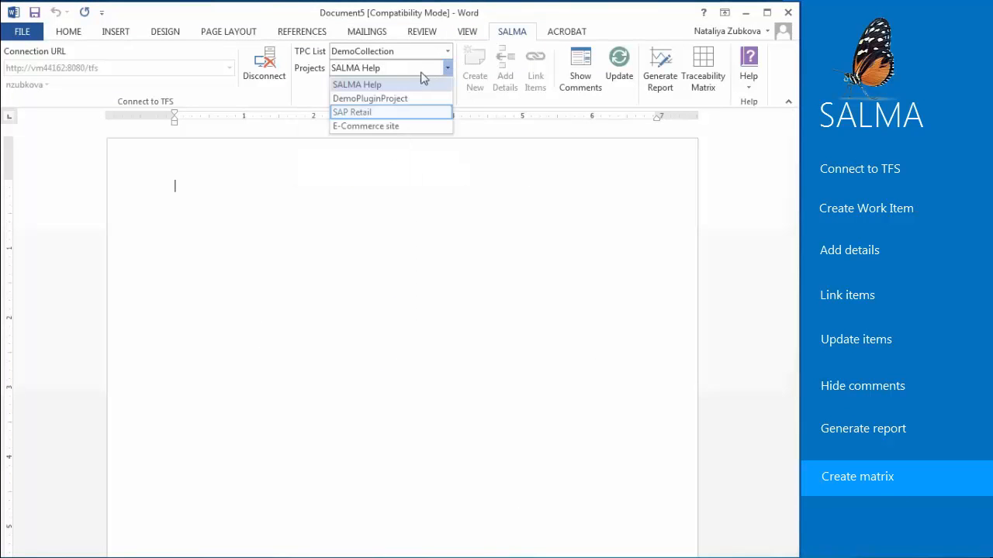
left_click(390, 108)
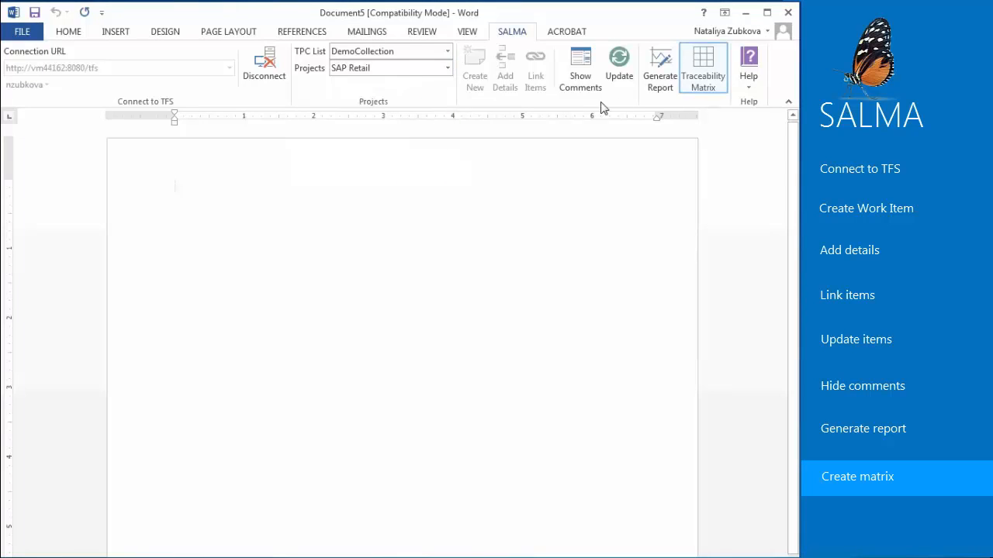
left_click(714, 79)
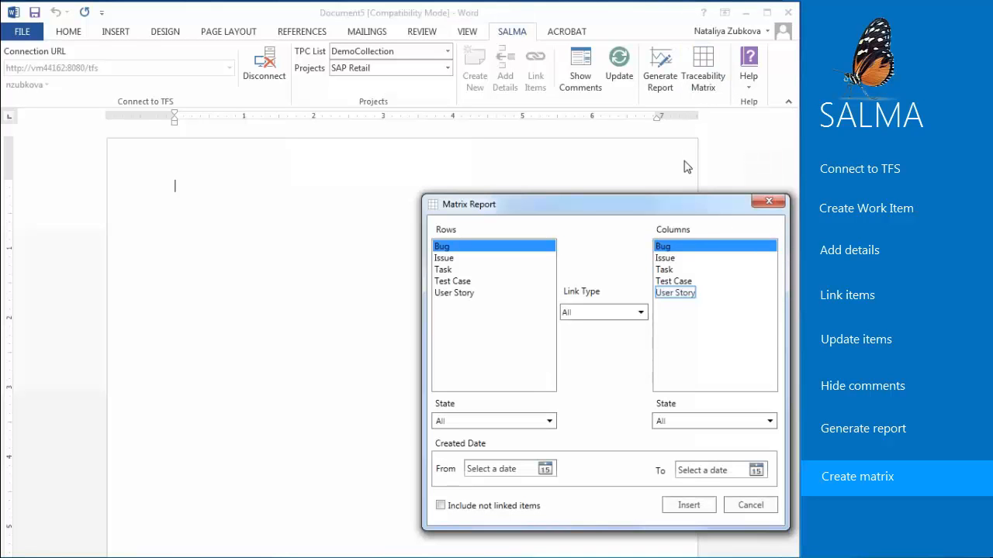
left_click(668, 293)
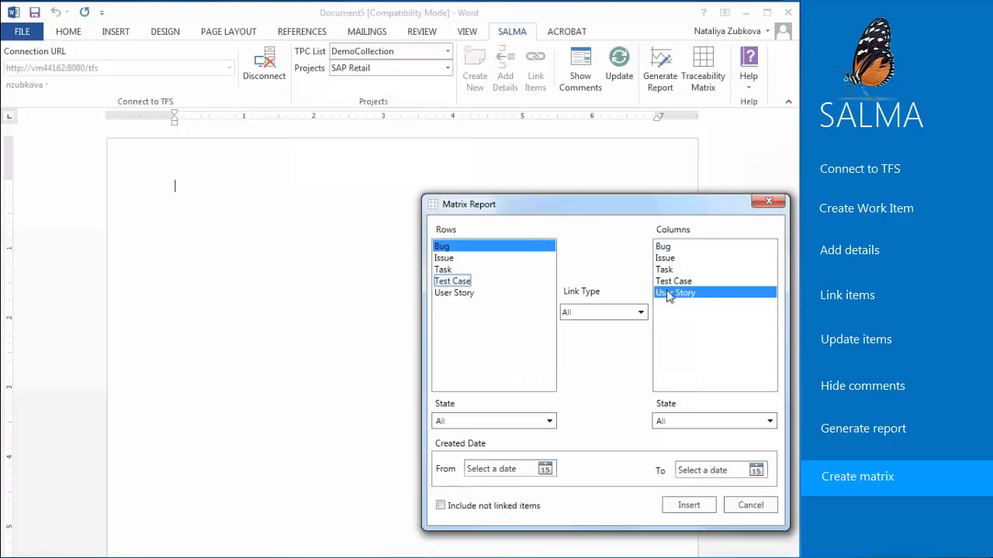
left_click(471, 283)
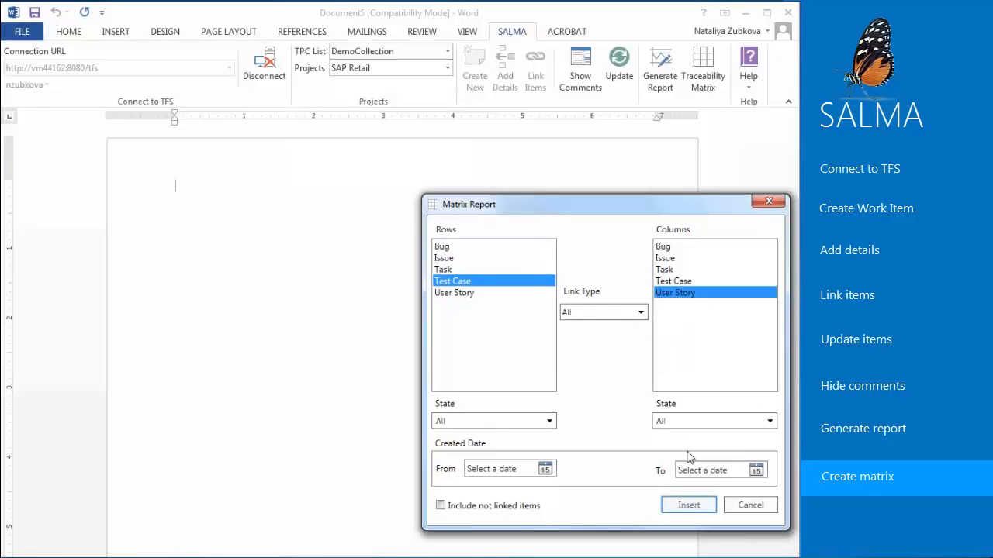
left_click(689, 505)
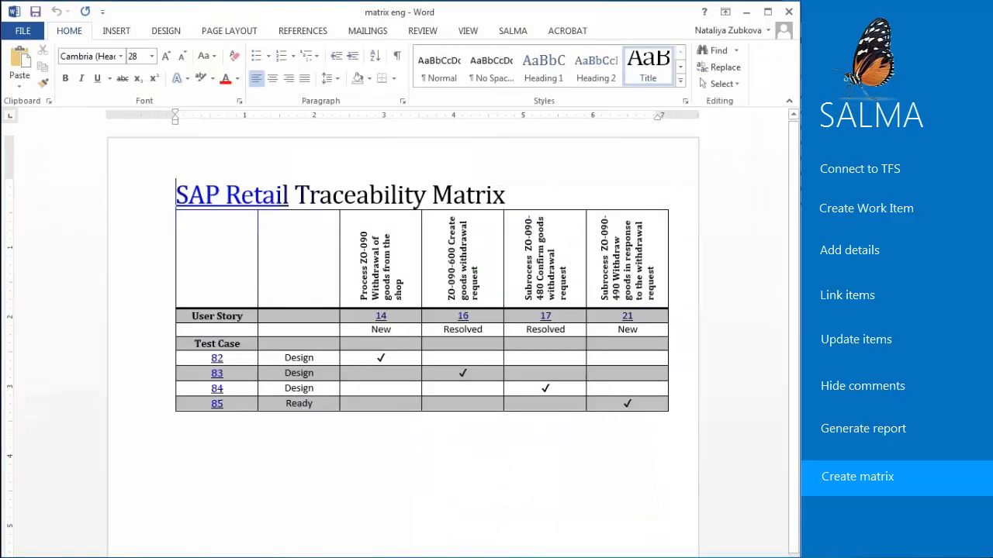